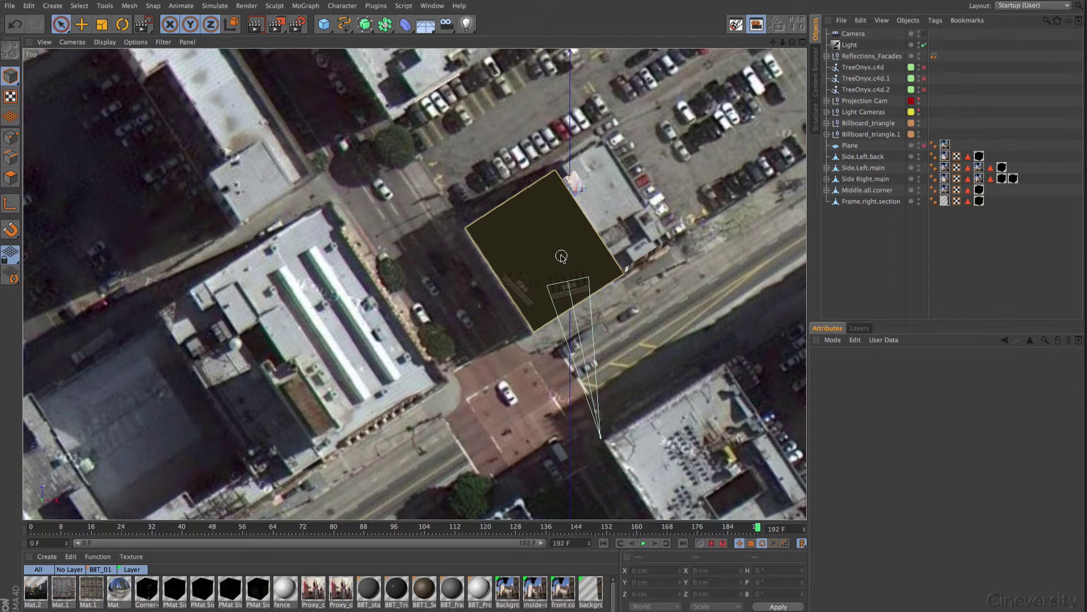
Scrub the animation through frames 67, 55 and 118 to follow the camera's path around the corner building in the top view.
click(537, 343)
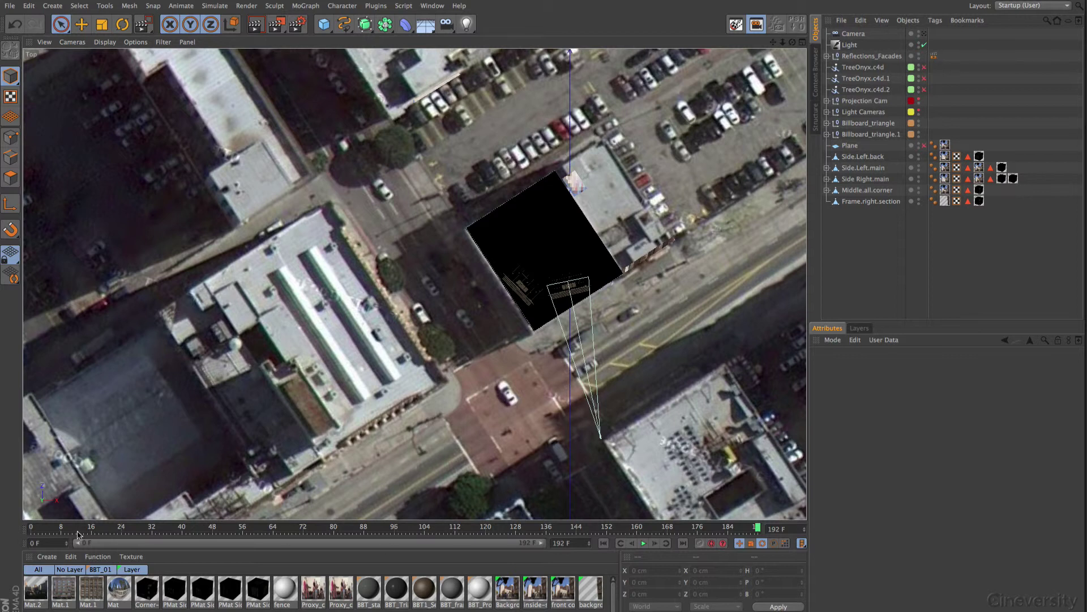
drag(73, 530, 285, 570)
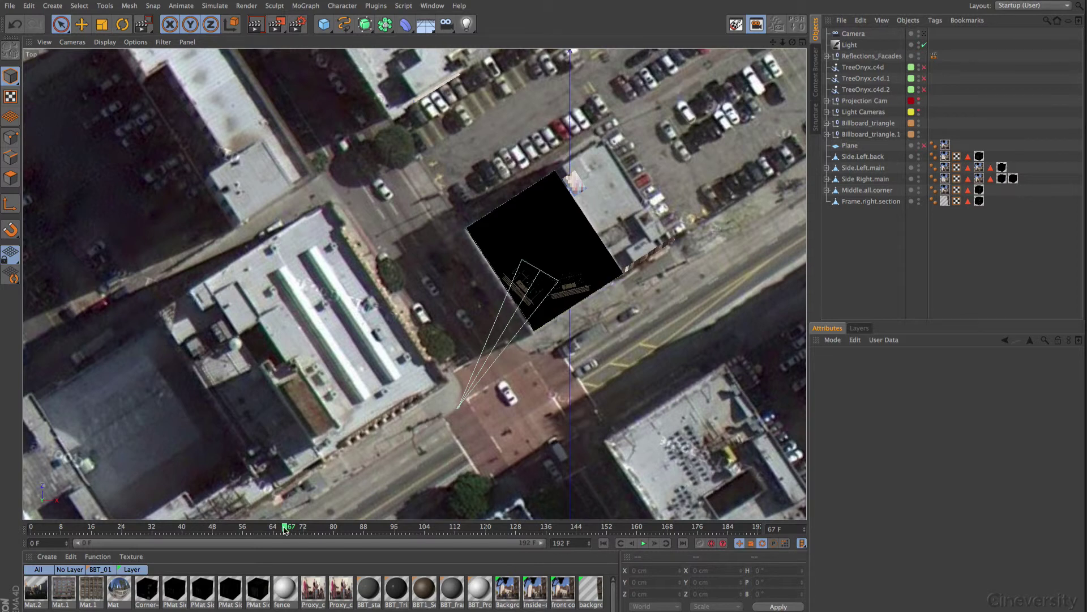
drag(284, 529, 239, 530)
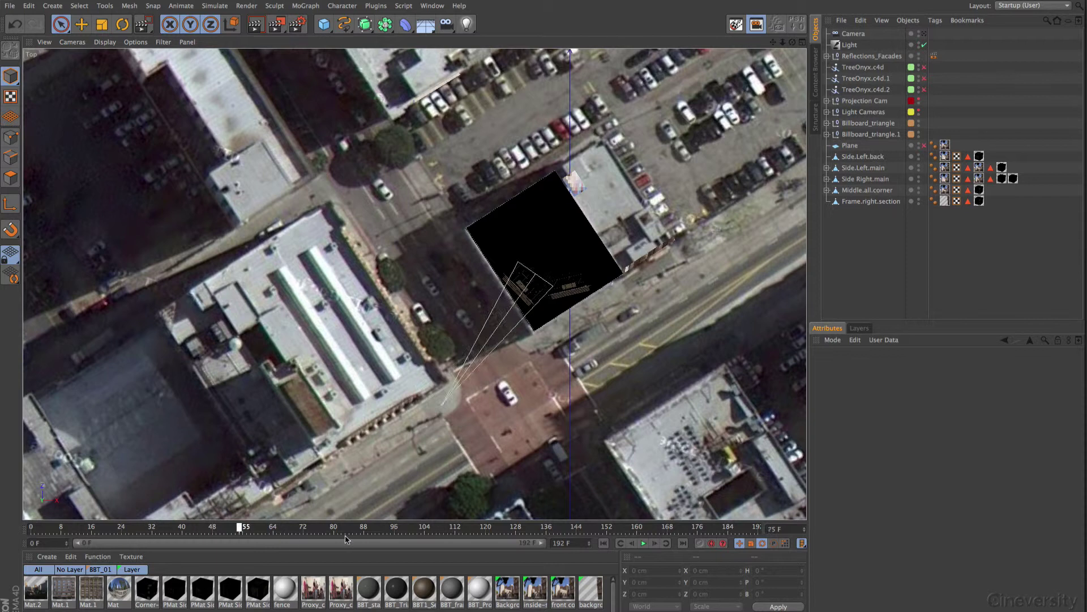
drag(347, 539, 482, 530)
Show all four views and render the perspective view at frame 118.
click(803, 42)
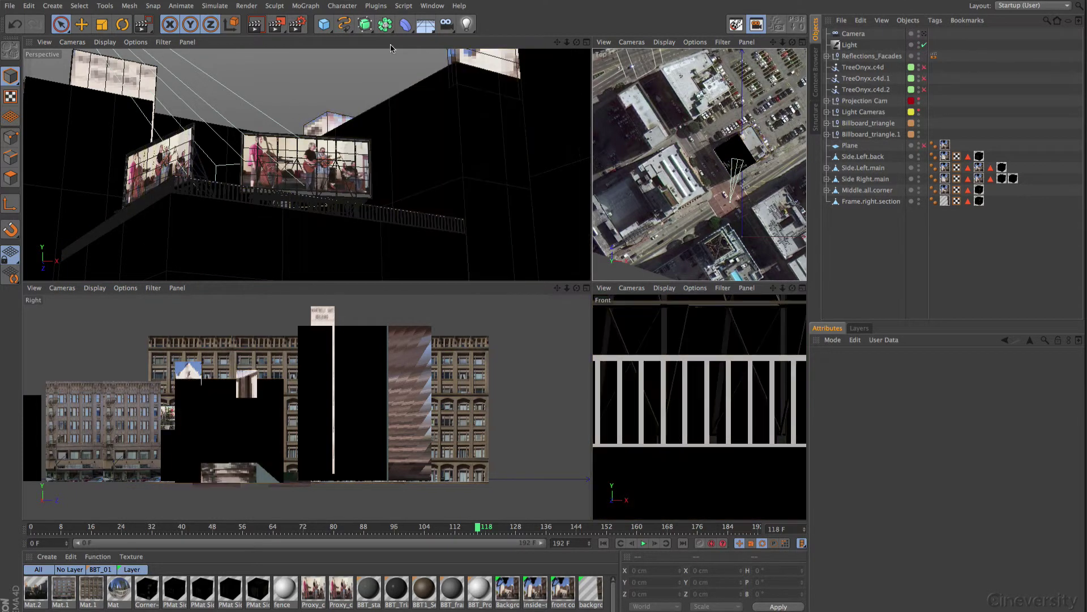
click(258, 26)
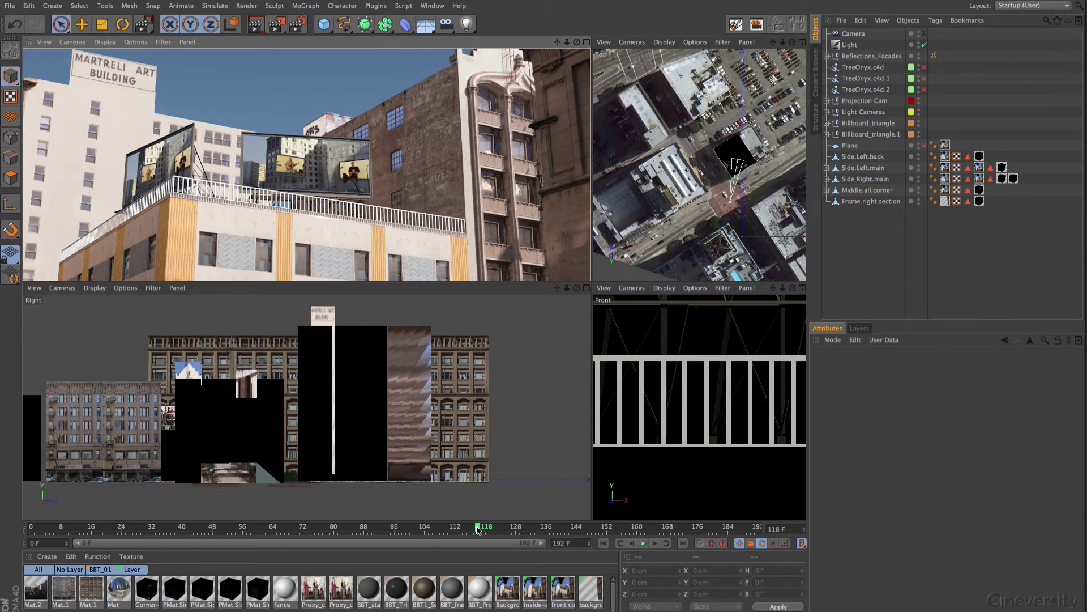
Compare the billboard framing in the perspective view at the animation's first and last frames, 0 and 192.
drag(477, 529, 30, 529)
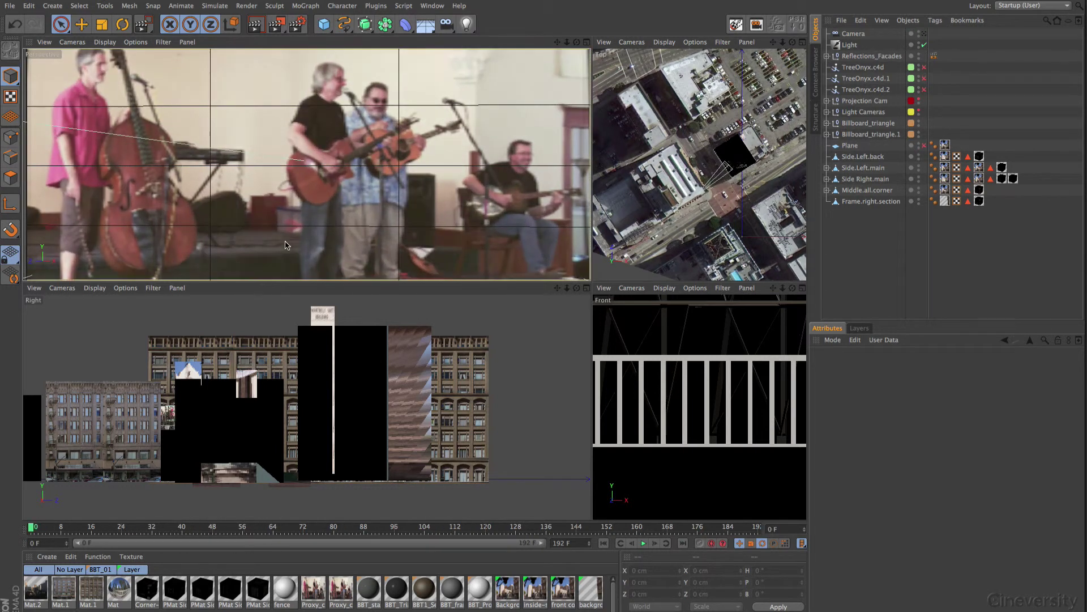
click(358, 438)
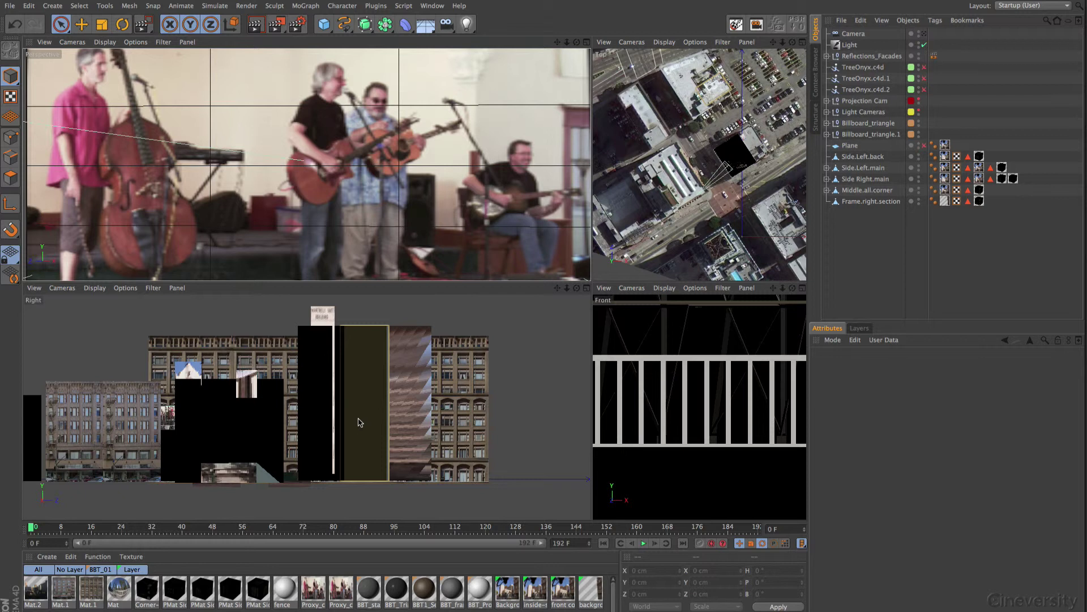
click(657, 96)
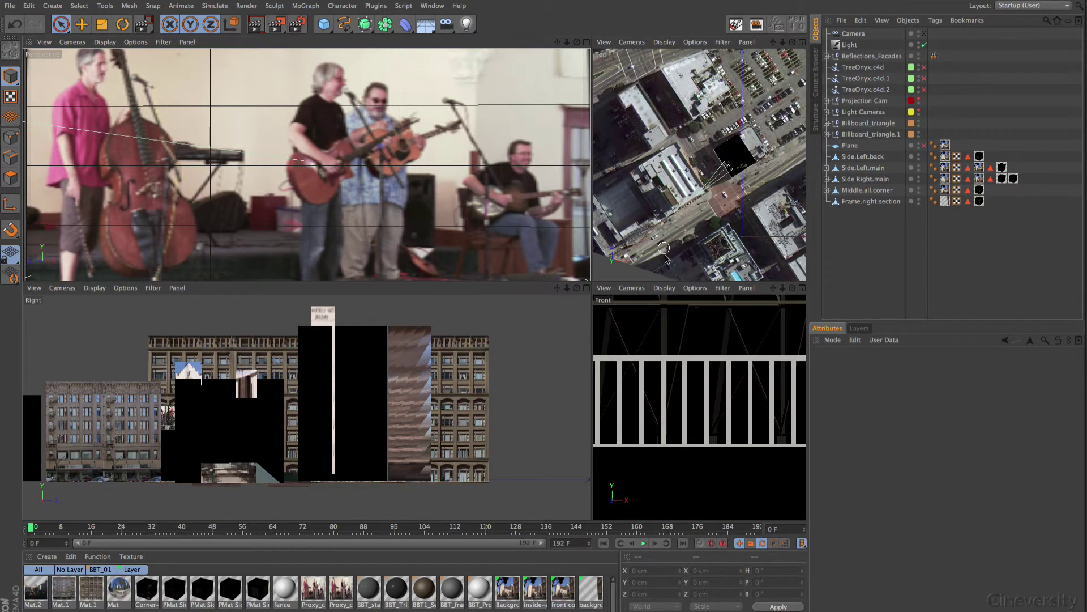
click(335, 152)
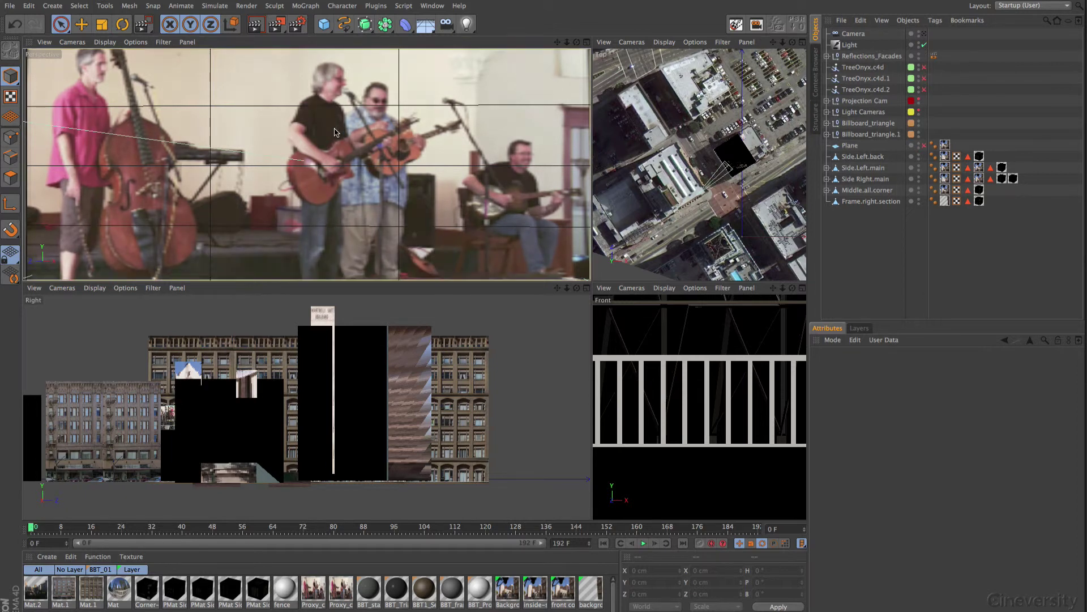
drag(32, 530, 787, 561)
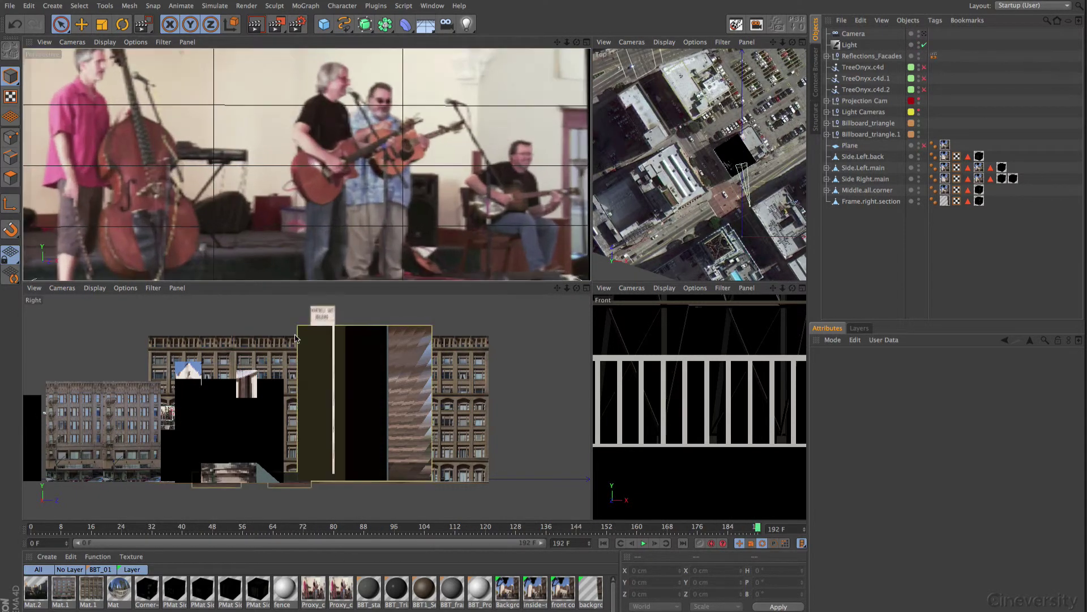
click(498, 194)
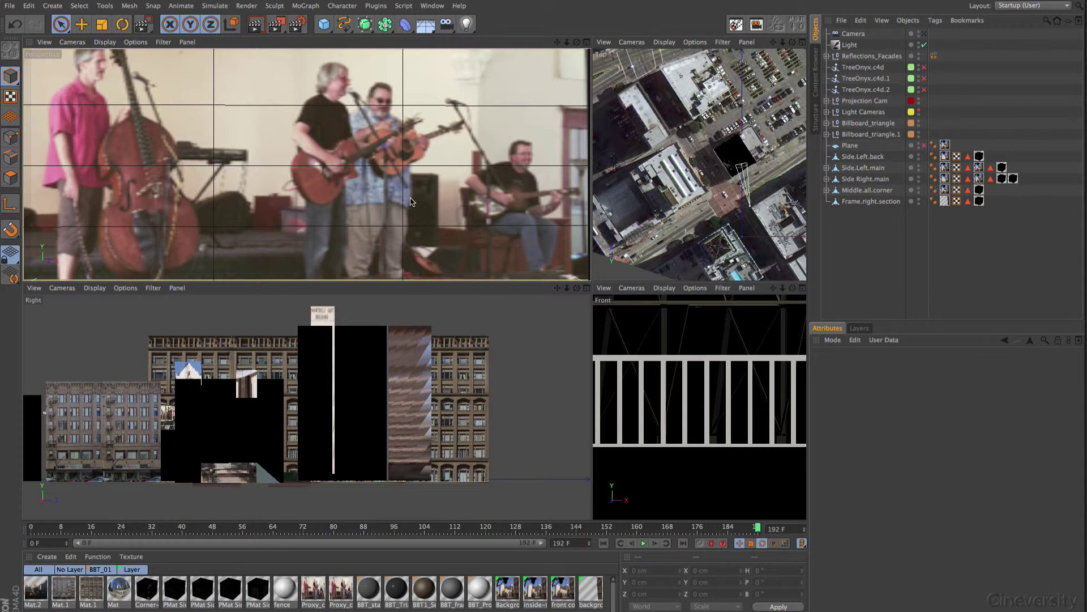
Render the perspective view at frame 138 and at frame 75.
drag(754, 531, 315, 552)
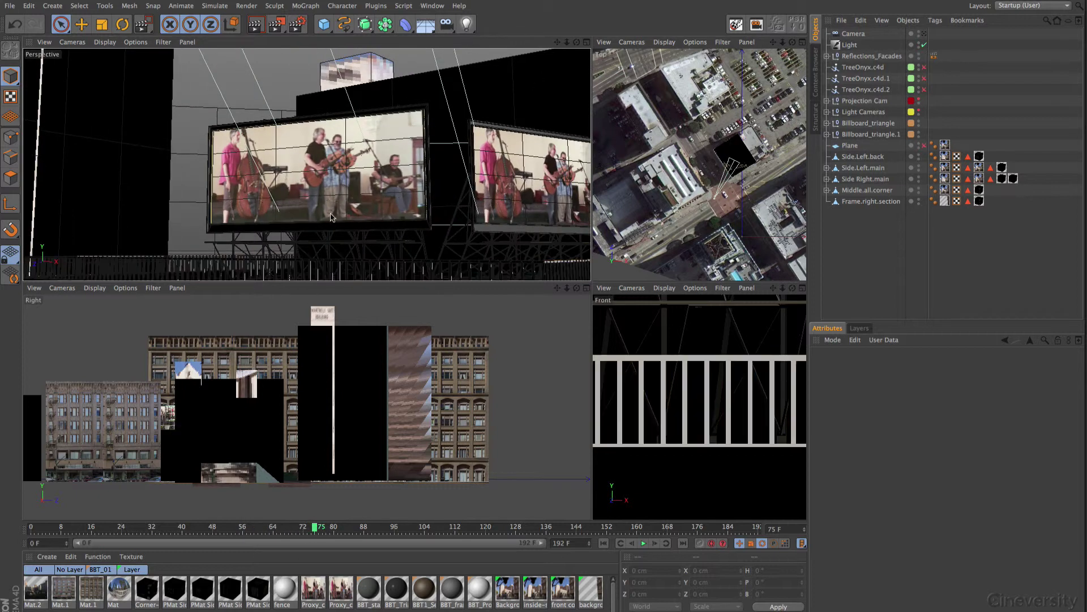
drag(316, 531, 538, 543)
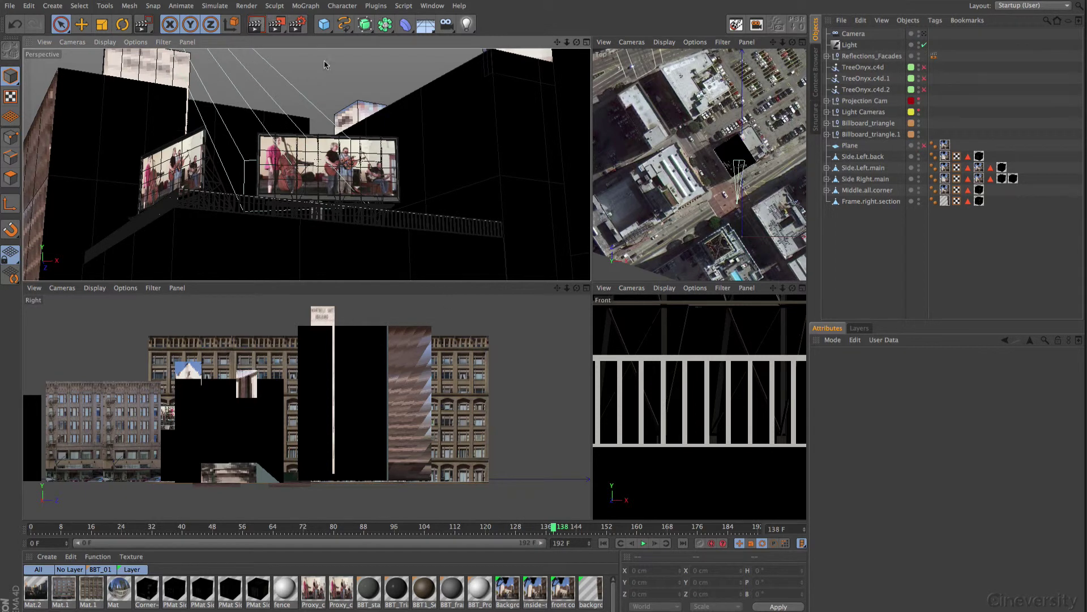
key(ctrl+r)
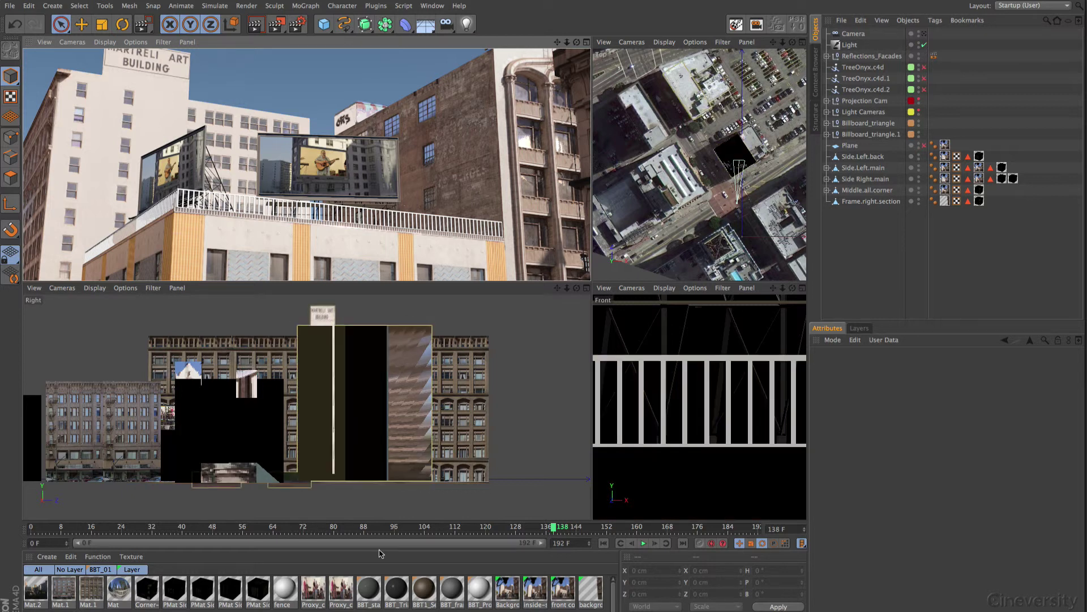
drag(550, 531, 313, 453)
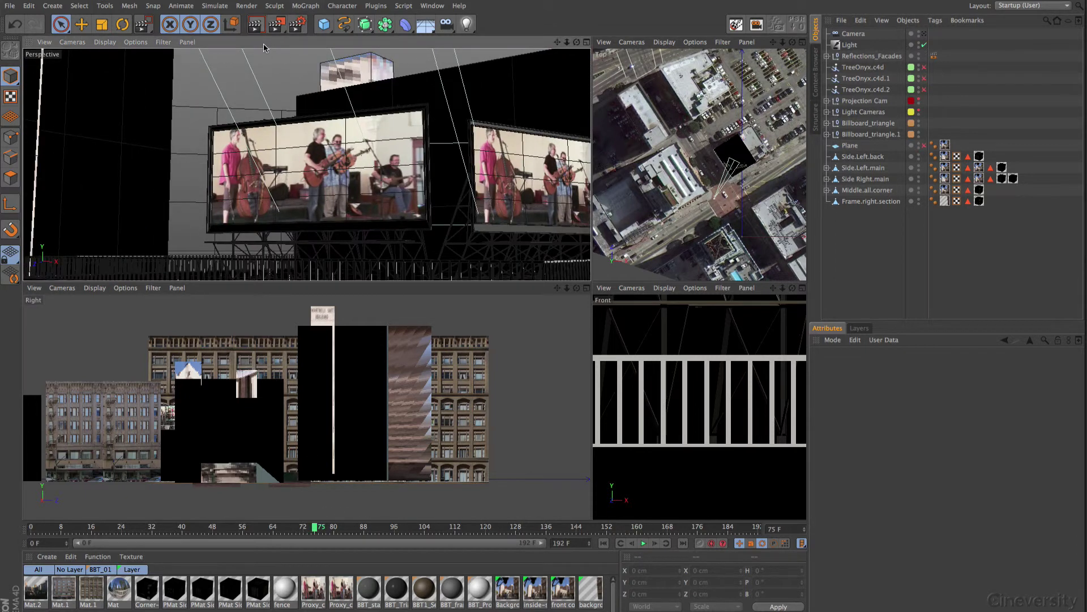
key(ctrl+r)
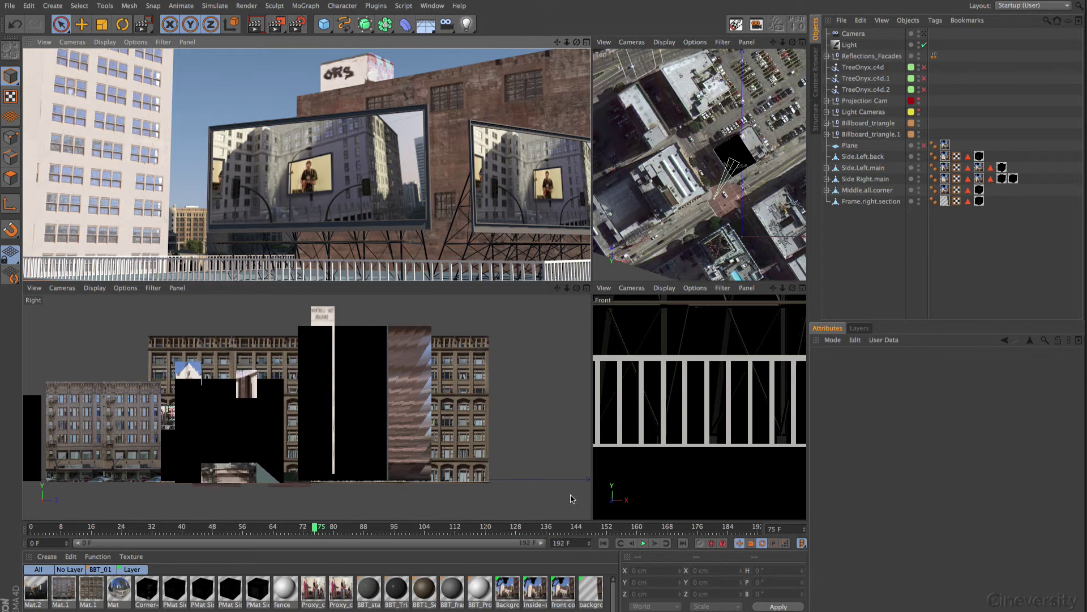
View the whole building set from outside the scene camera, zoomed out and looking down from above.
click(757, 27)
drag(567, 42, 487, 92)
drag(558, 42, 566, 101)
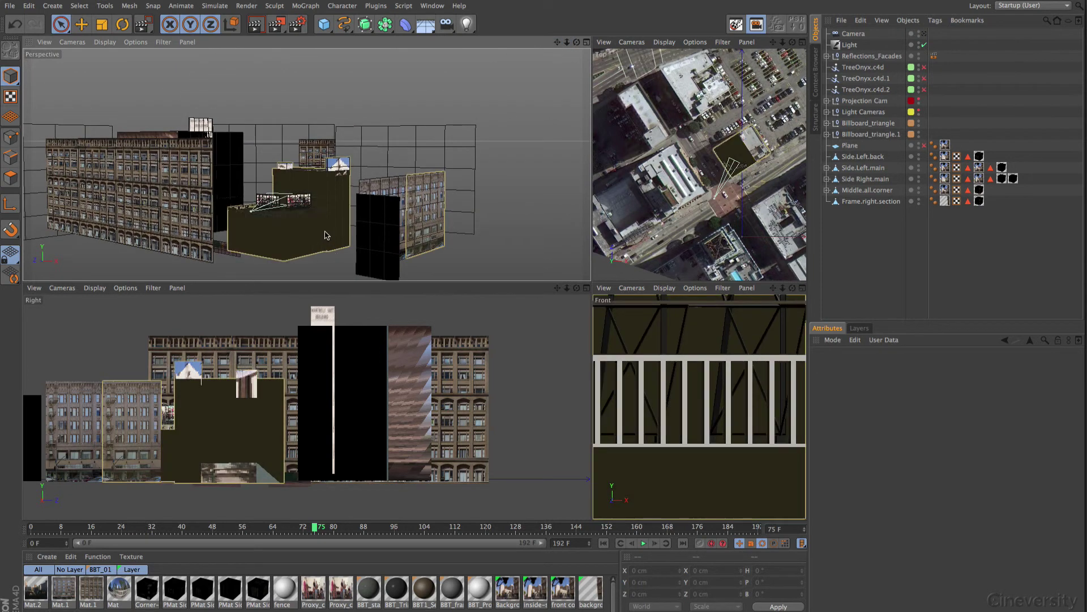
alt+drag(328, 218, 414, 134)
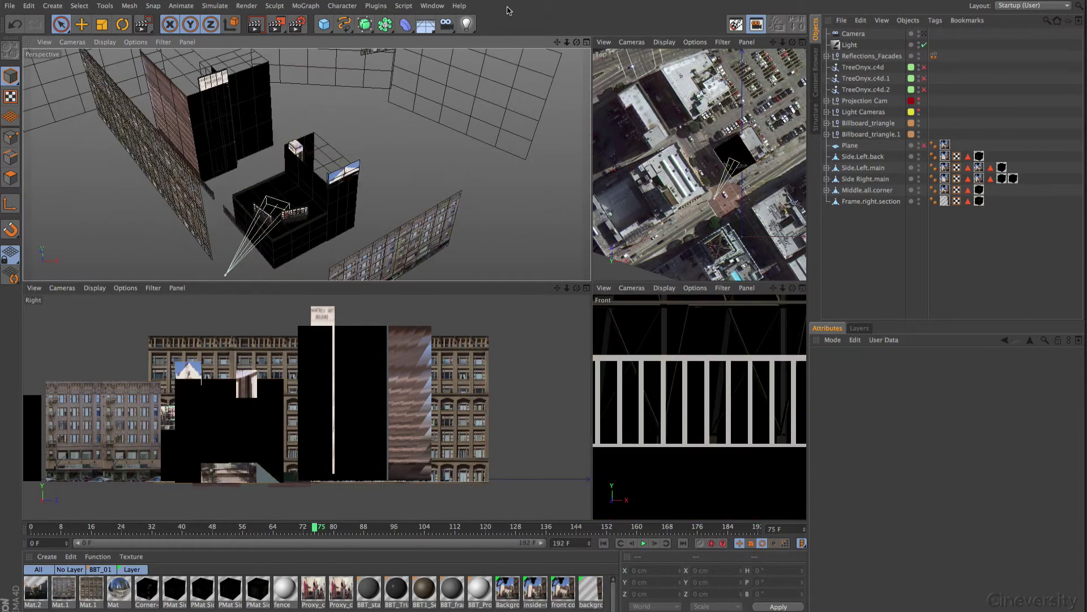
Open the Picture Viewer, play preview_corner_01_01.mov, and move the viewer window clear of the perspective view.
click(432, 5)
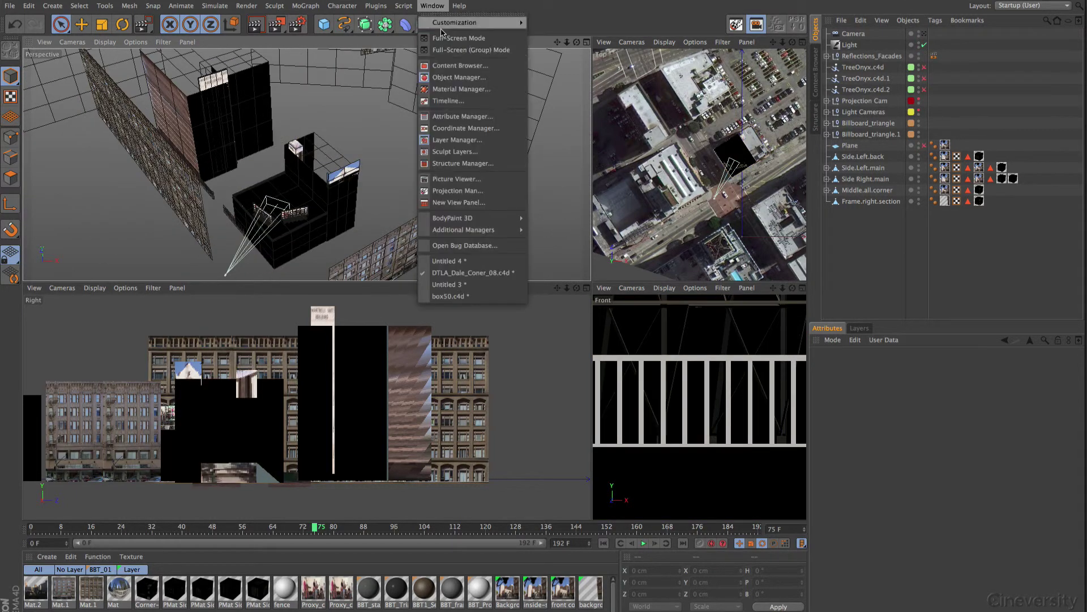
click(490, 179)
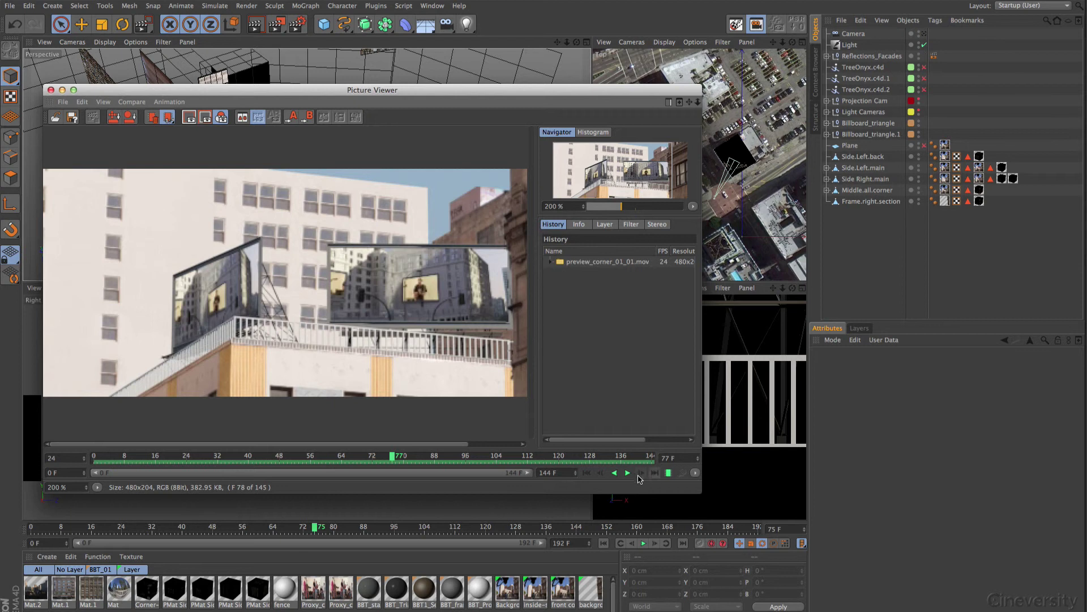
click(628, 472)
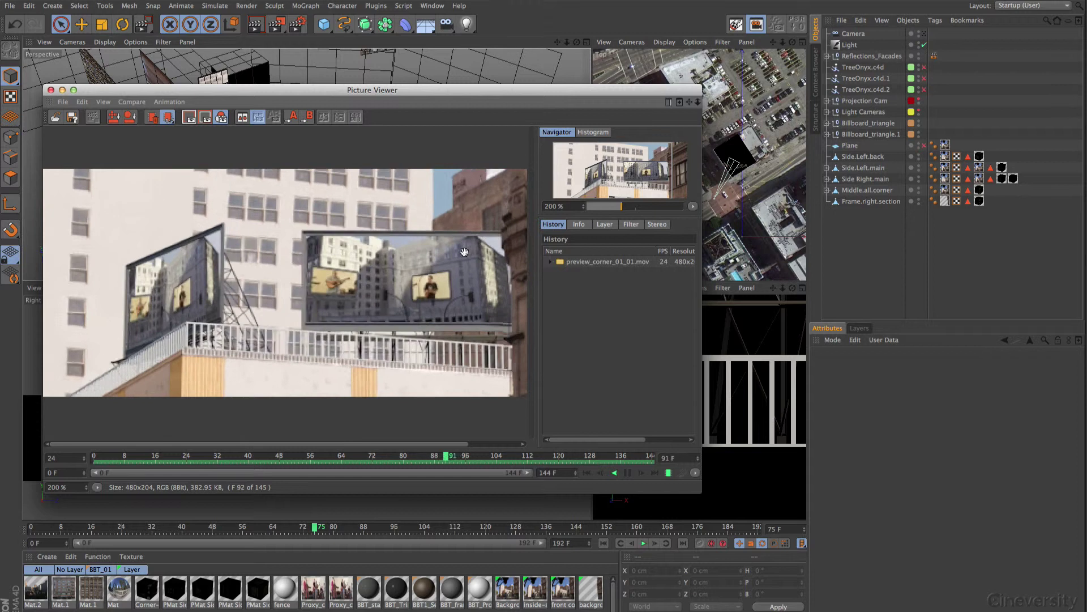
drag(369, 95, 393, 336)
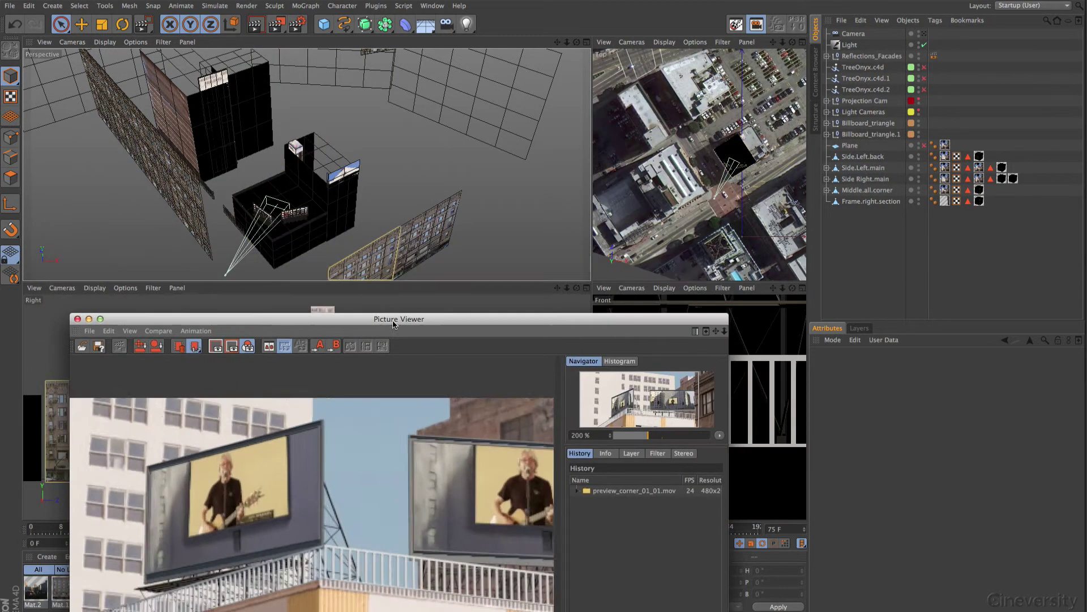
Examine the facade planes, corner building and tall background building in the perspective view while the preview plays.
click(397, 254)
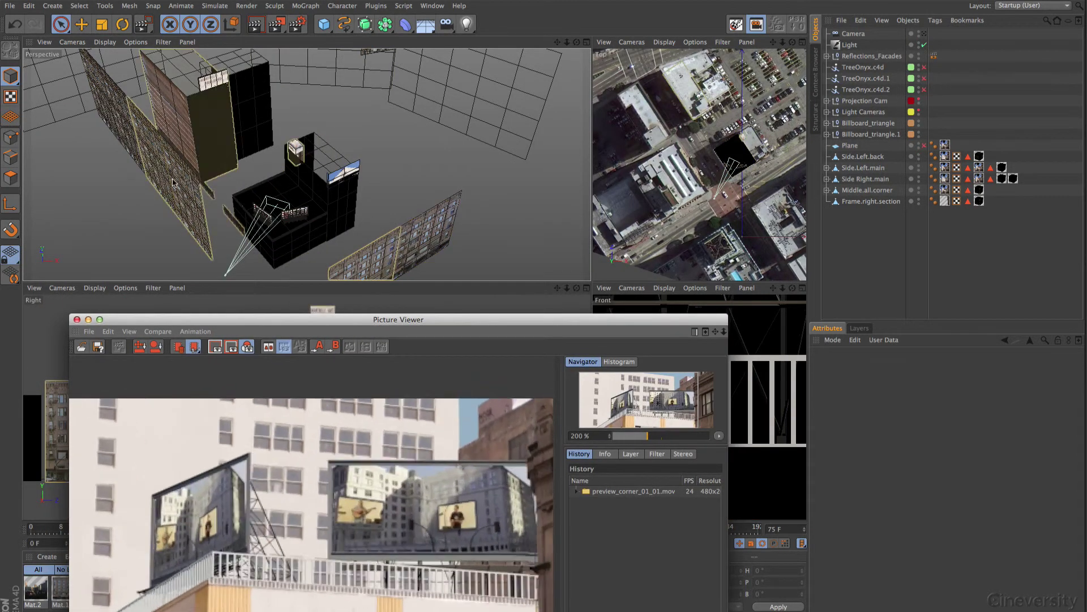
click(204, 166)
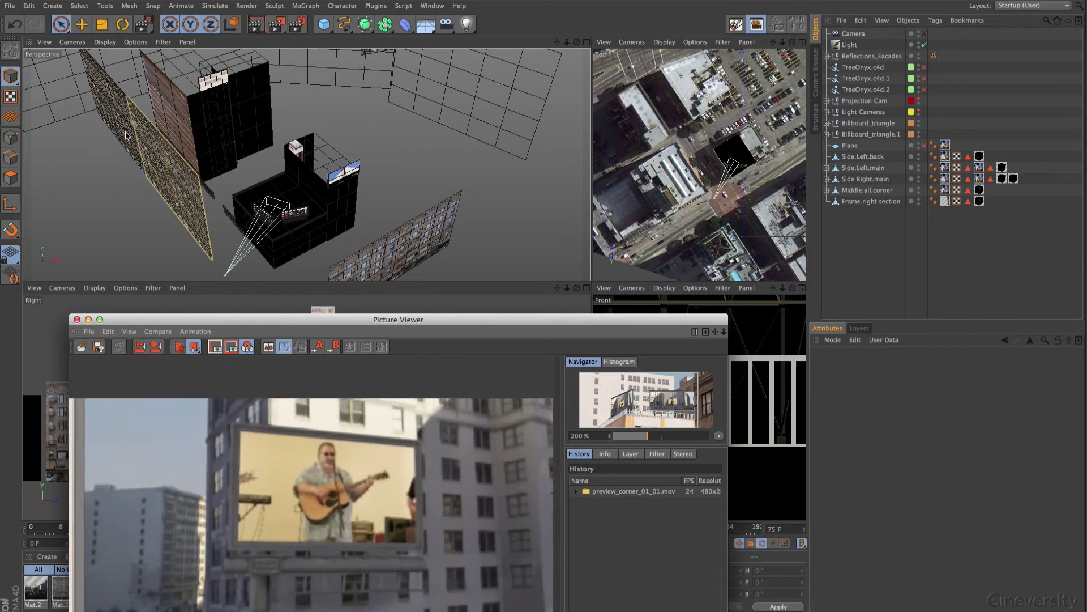
click(190, 141)
click(199, 120)
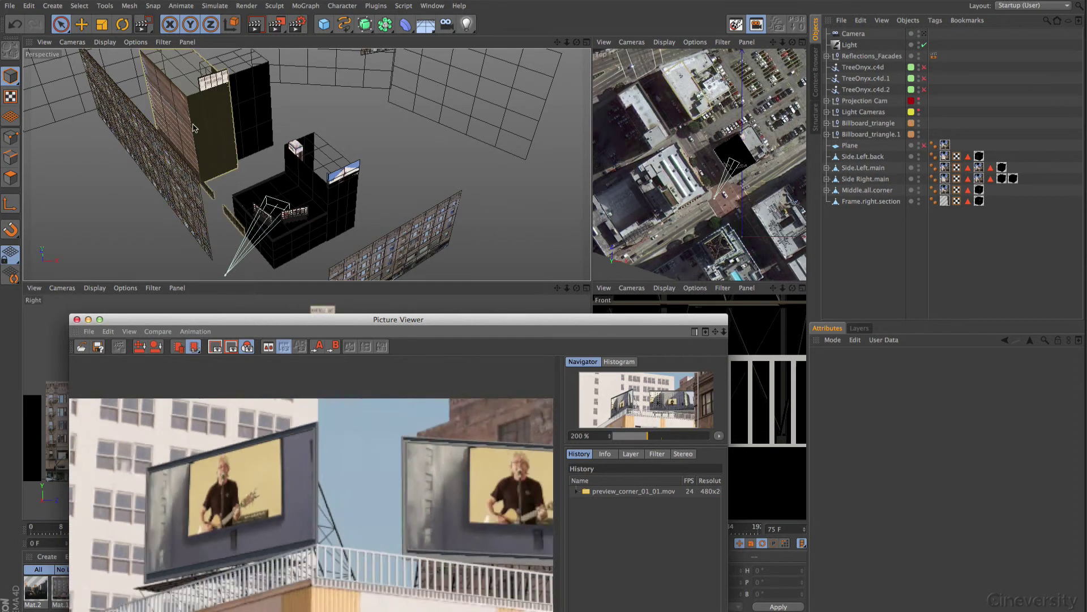
click(204, 189)
click(405, 242)
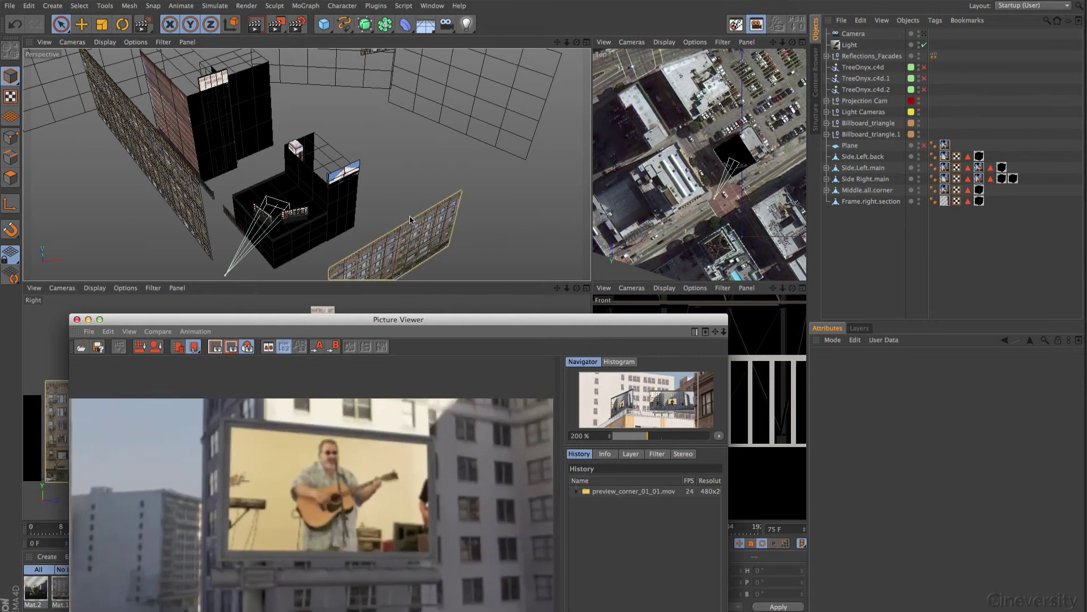
click(338, 194)
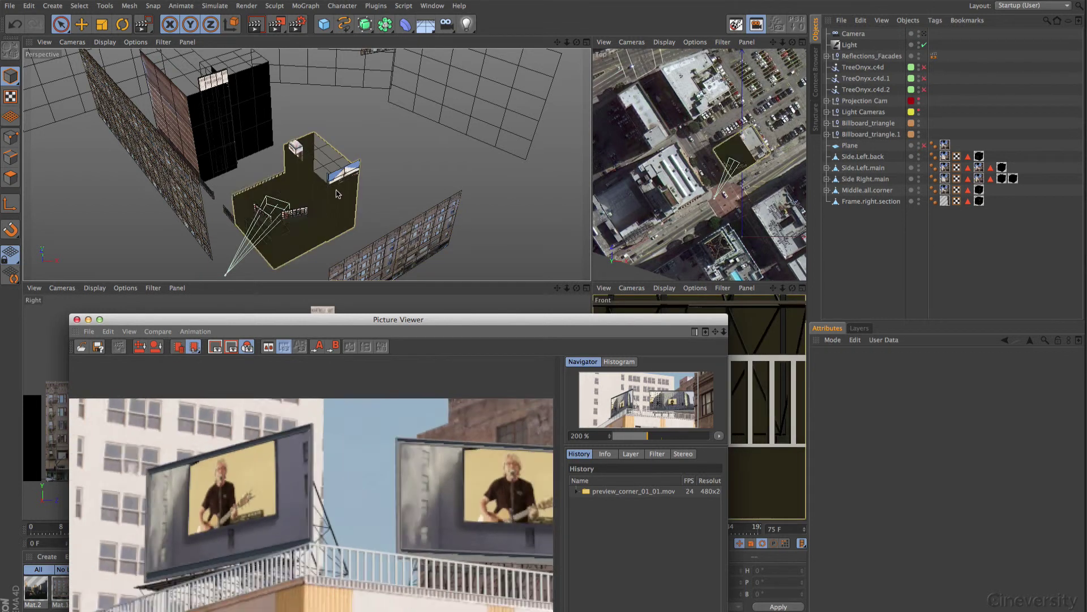
click(306, 188)
click(300, 231)
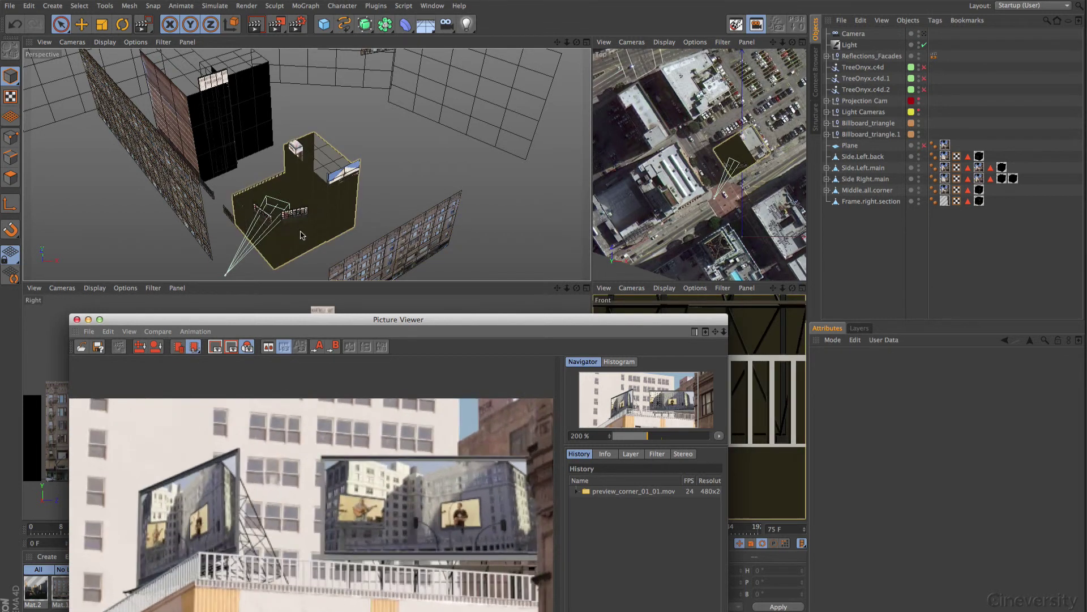
click(241, 105)
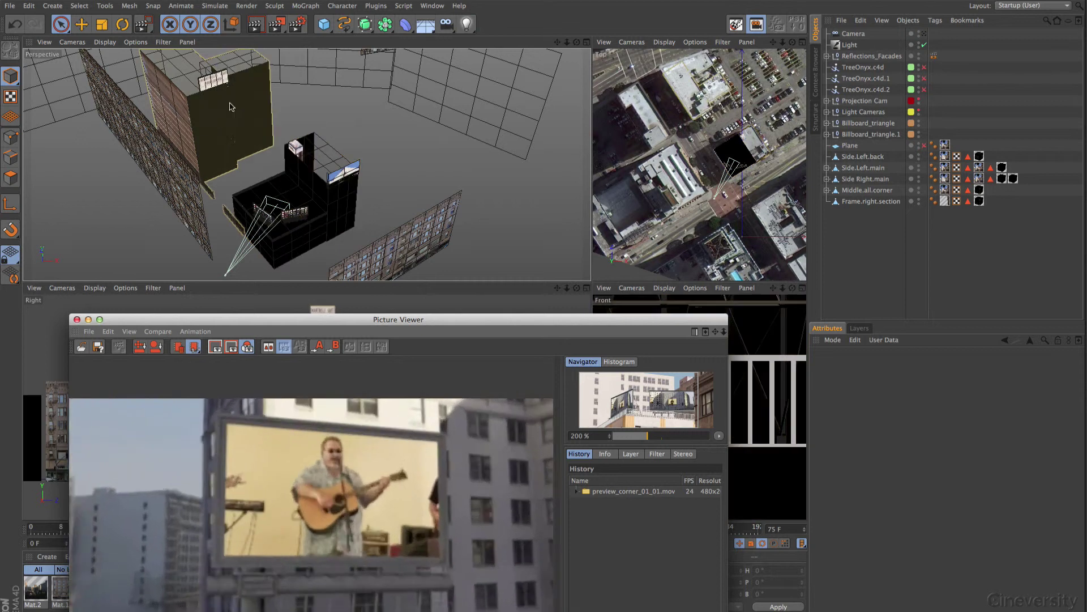
click(365, 86)
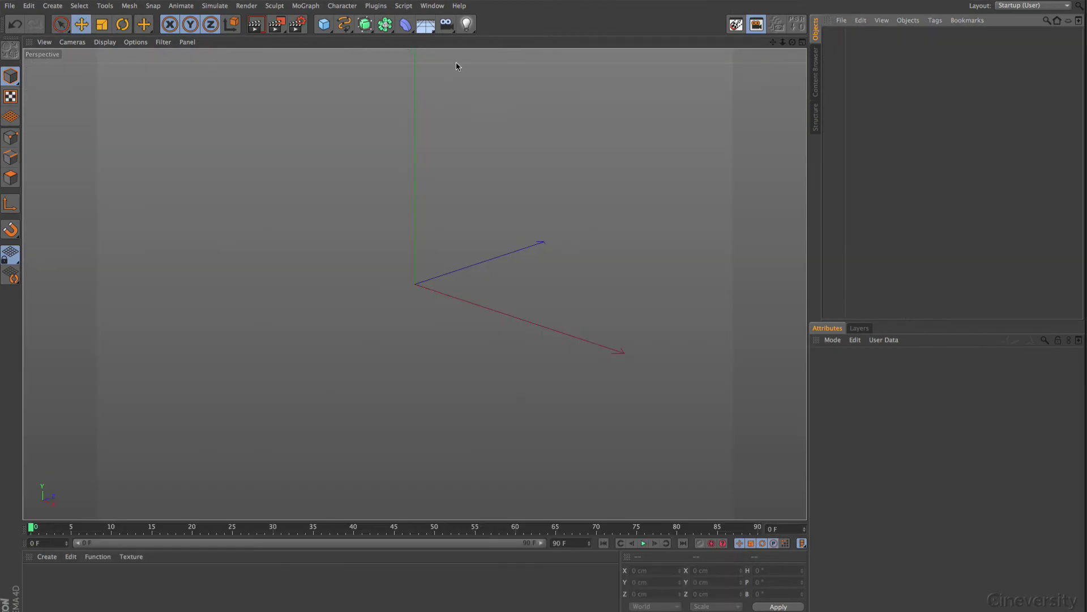
Add a camera to an empty scene and give it a Camera Calibrator tag.
drag(446, 24, 497, 41)
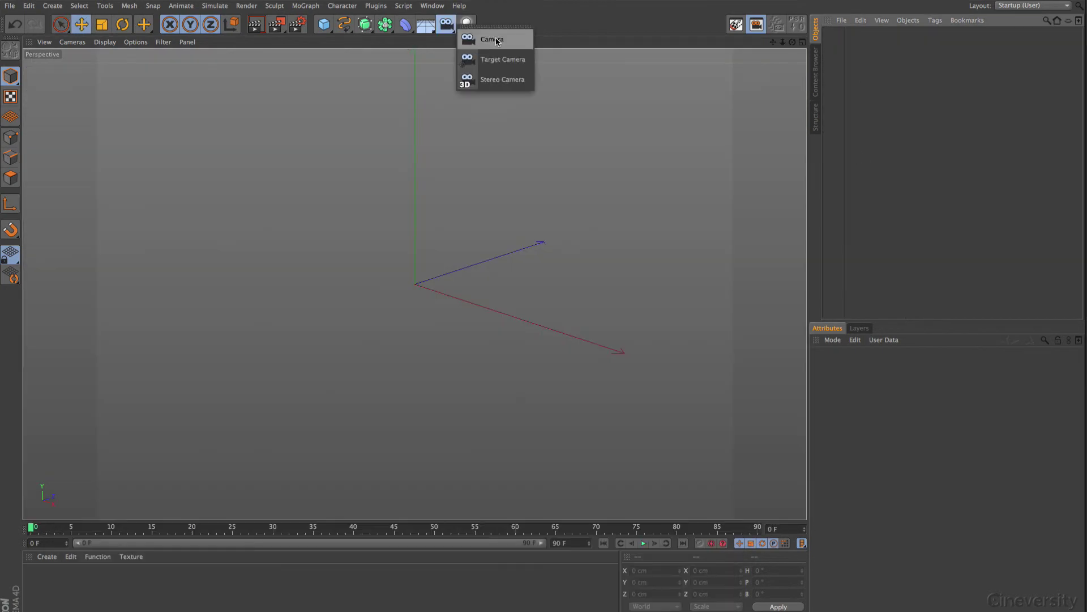
click(496, 40)
click(935, 21)
mouse_move(958, 37)
click(884, 73)
Load _MG_0563.JPG as the Camera Calibrator's image.
click(1071, 391)
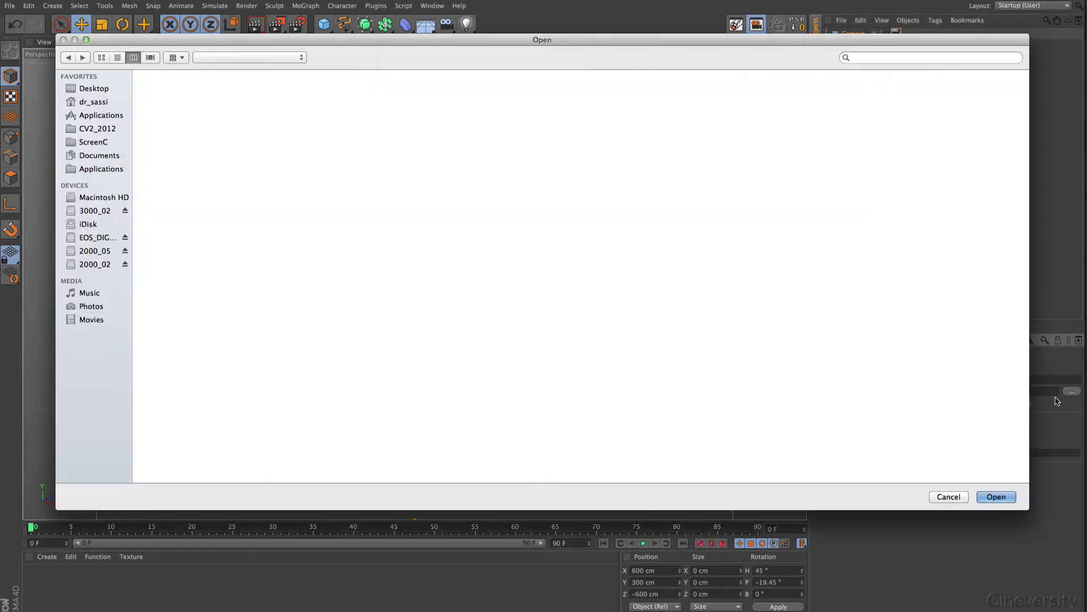
click(773, 228)
click(996, 496)
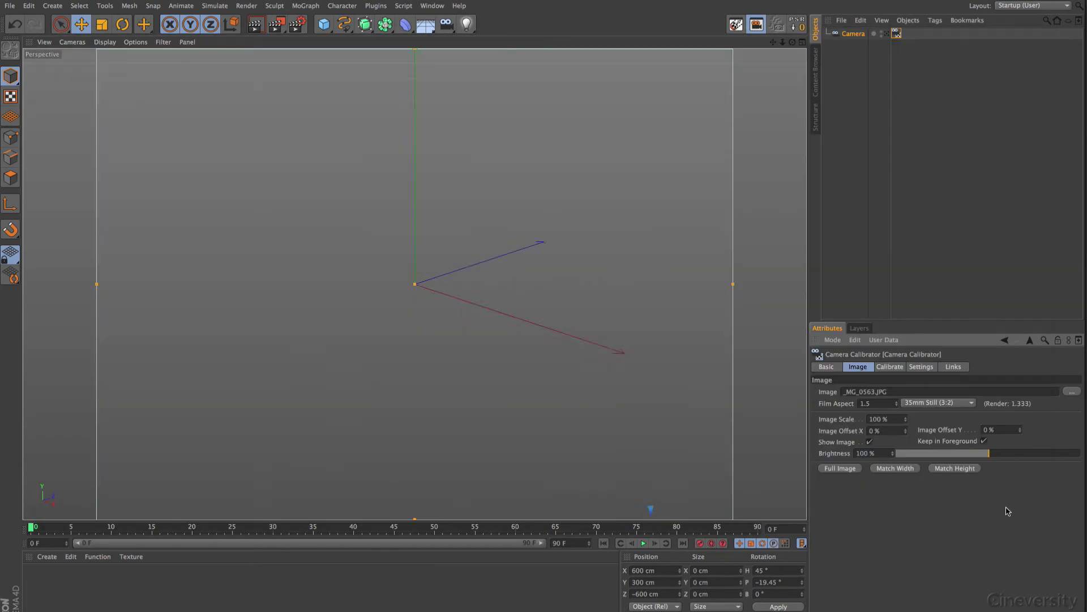
Add a calibration grid and fit its four corners to the printed chart on the cardboard box's right-hand face.
click(890, 367)
click(896, 395)
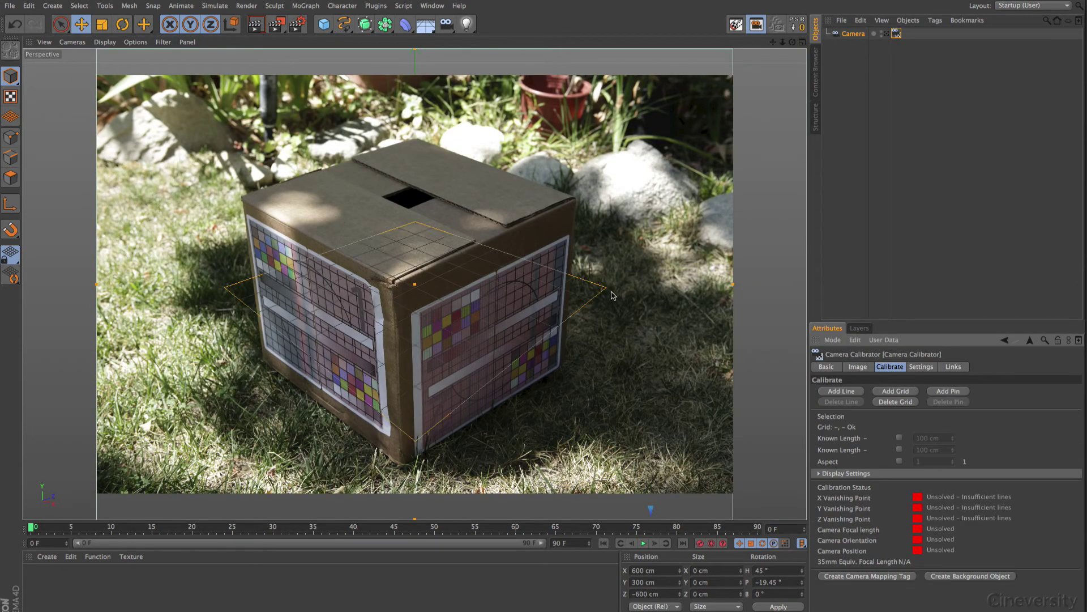
drag(605, 287, 569, 239)
drag(415, 220, 419, 312)
drag(415, 441, 558, 367)
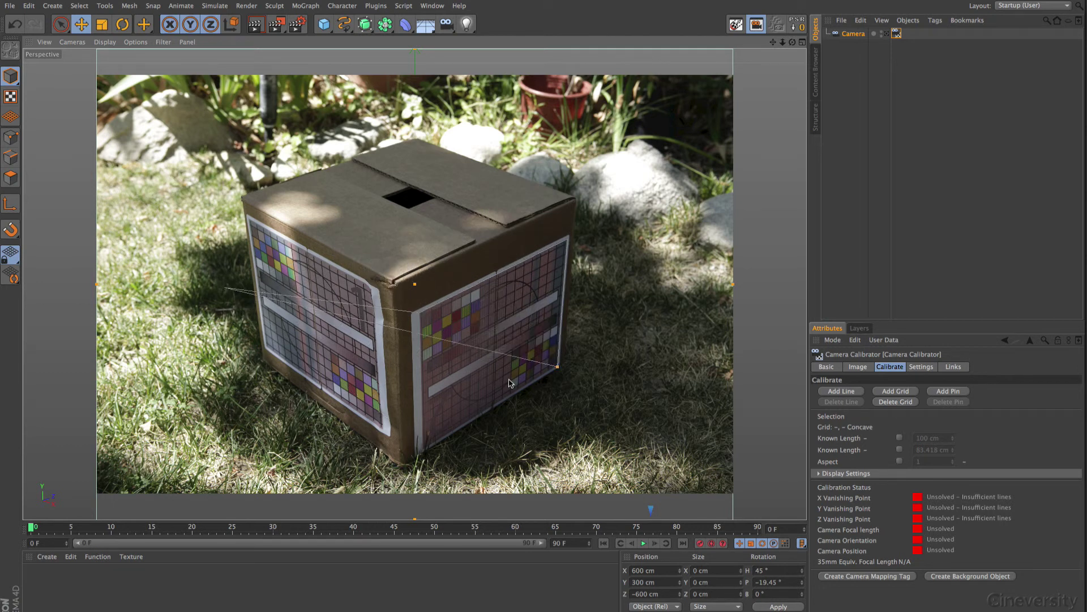
drag(180, 246, 427, 445)
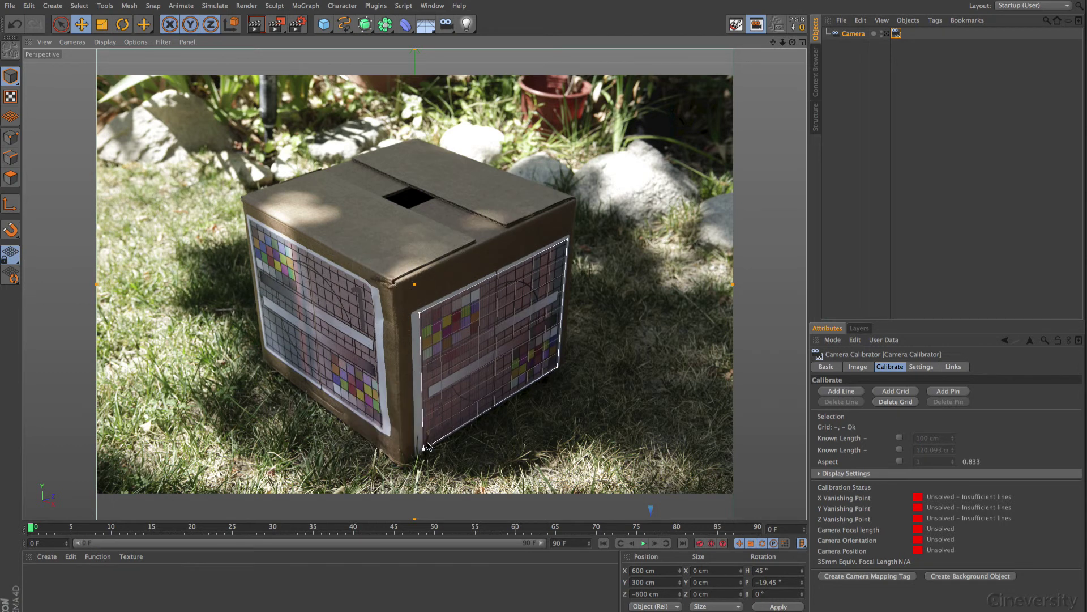
Fine-tune the four corners of the right face's calibration grid and assign its lines to the Y and Z axes.
drag(419, 312, 420, 312)
drag(568, 238, 567, 238)
drag(559, 368, 558, 366)
drag(424, 449, 423, 451)
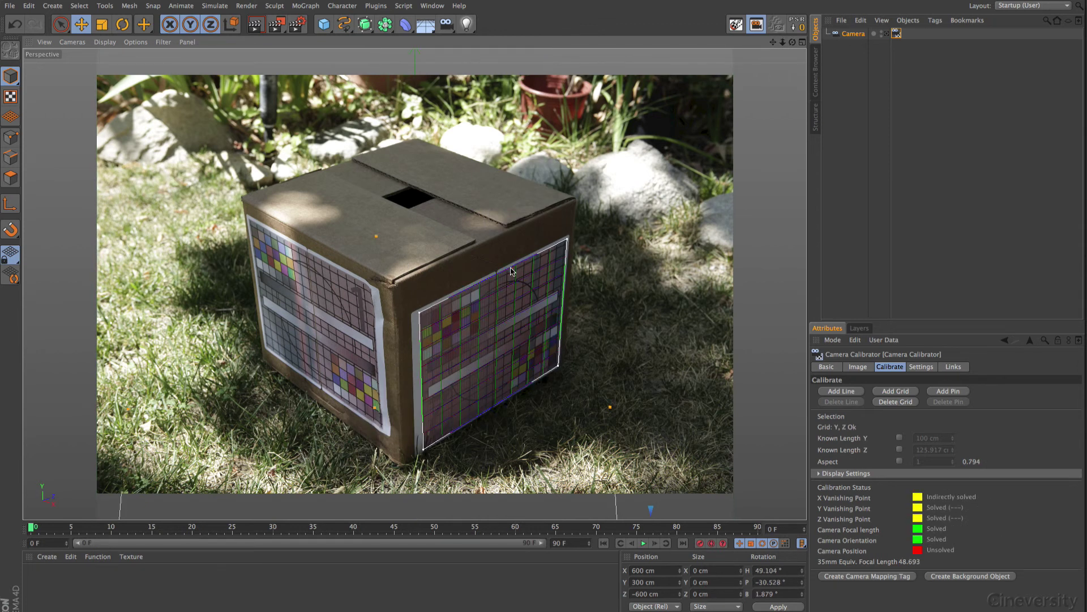
Add a second calibration grid, fit its corners to the chart on the box's left face, and assign it to Y and X.
click(902, 394)
drag(416, 223, 248, 220)
drag(607, 288, 370, 288)
drag(415, 440, 373, 425)
drag(225, 287, 266, 347)
click(318, 261)
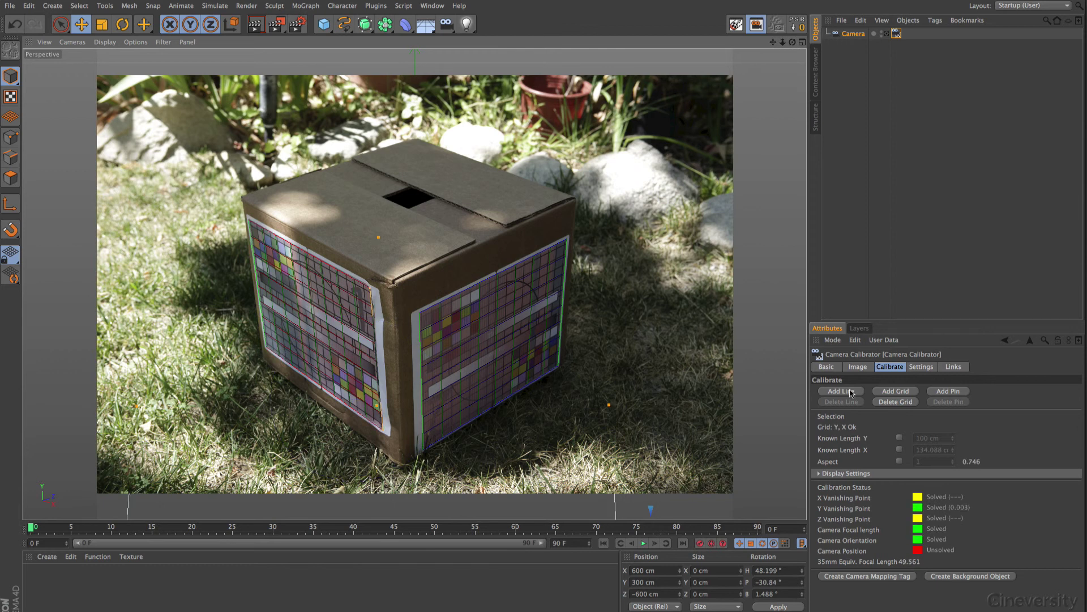
Add a calibration line along the box's front vertical edge and assign it to the Y axis.
click(850, 393)
drag(606, 346, 393, 283)
drag(226, 347, 401, 467)
shift+click(399, 382)
Set the vertical line's known length to 10.5*2.54 cm and check the metadata of _MG_0563.JPG in the photo browser.
click(899, 437)
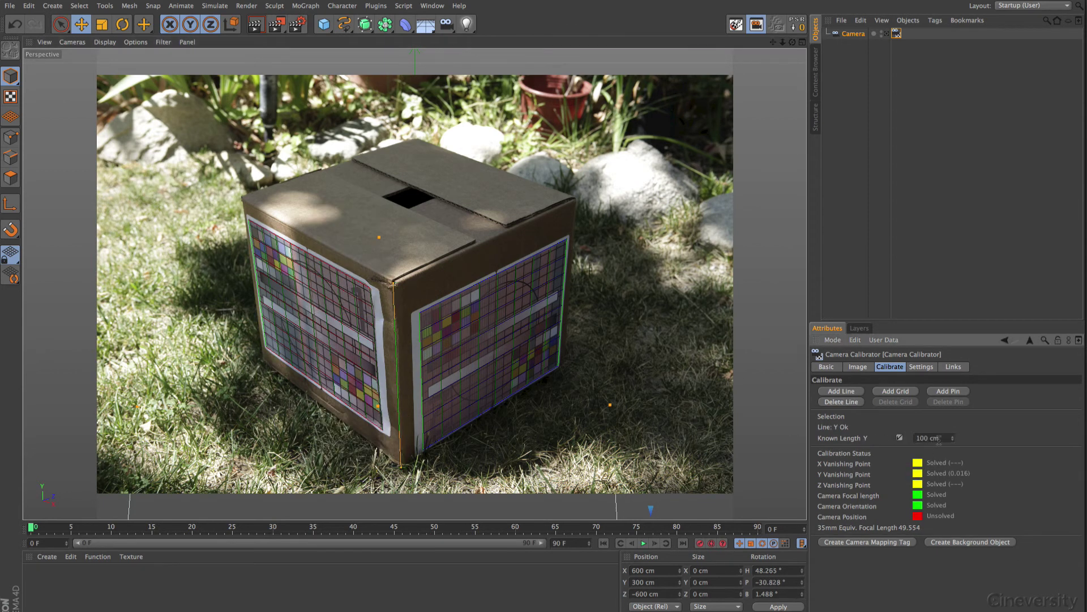
click(939, 440)
text(10.5*2.54)
key(Return)
key(super+Tab)
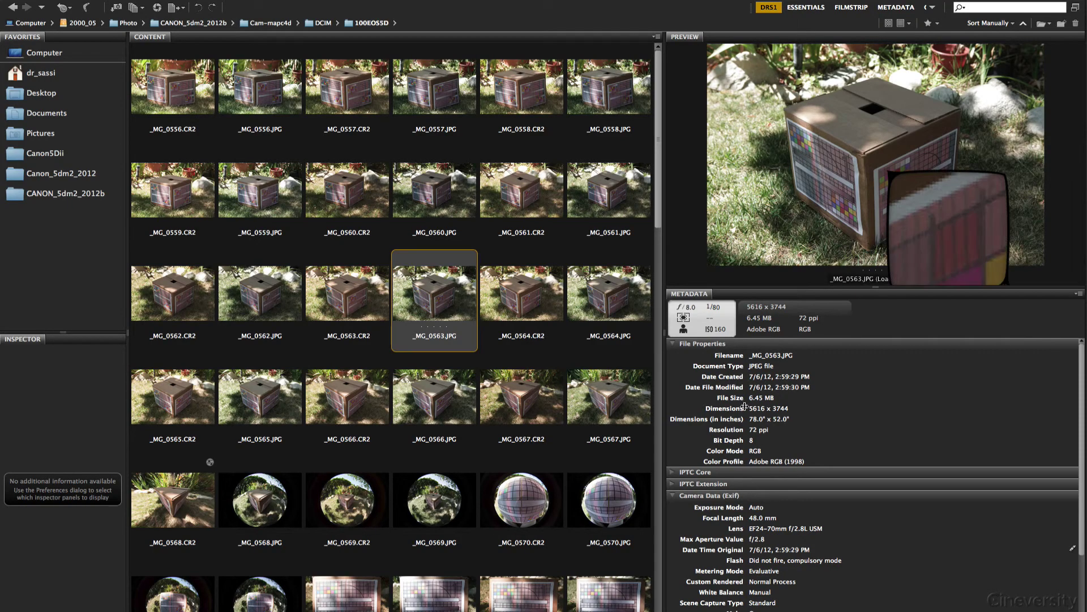
key(super+Tab)
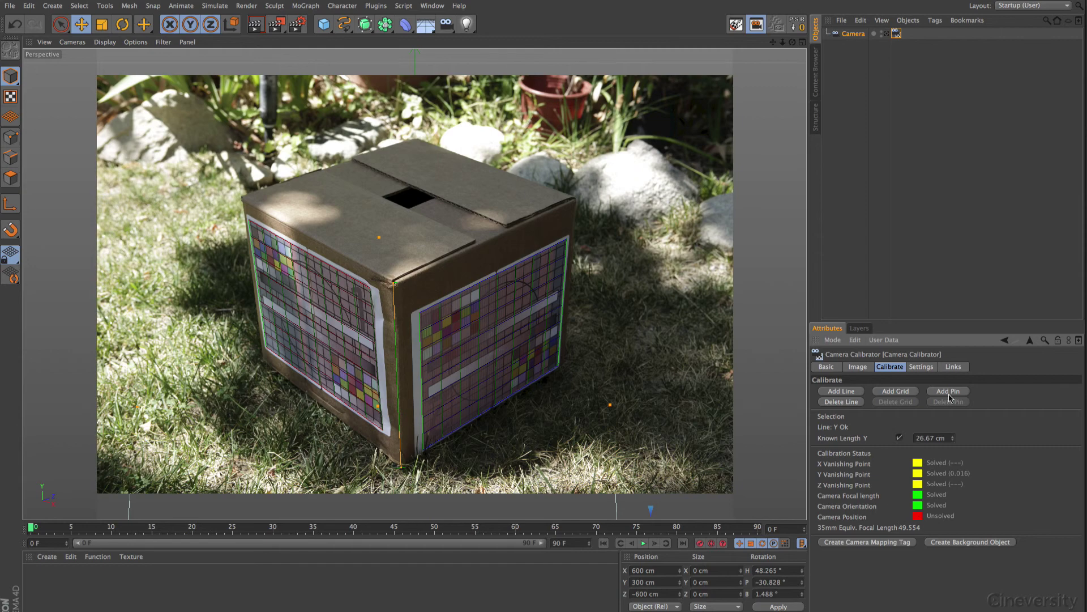
Add a pin at 0, 0, 0 on the vertical calibration line and create a camera mapping tag.
click(949, 391)
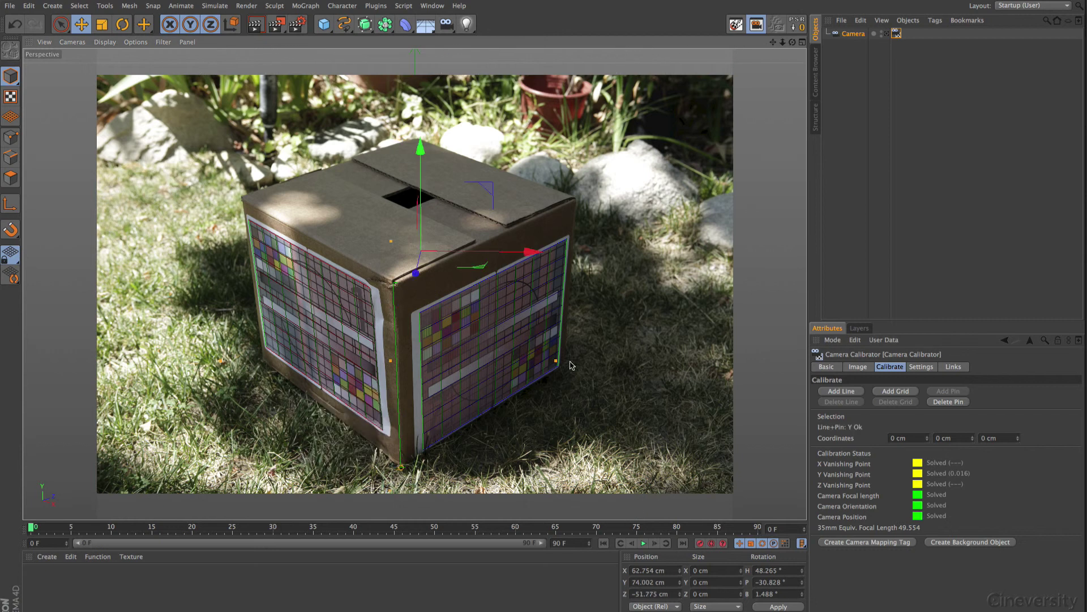
click(855, 543)
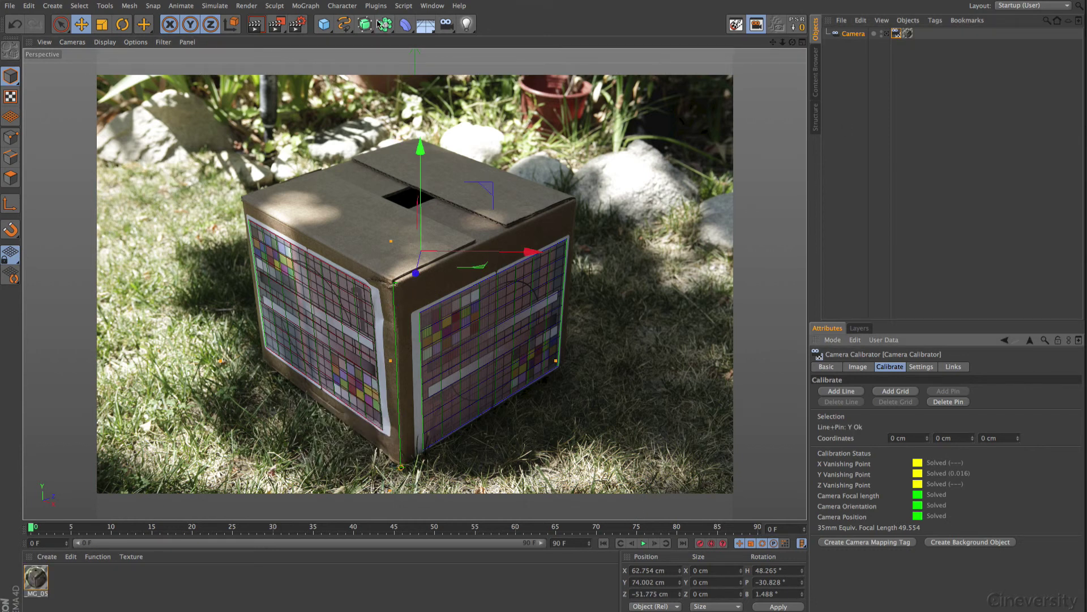
Add a cube and set its Y size to 10.5*2.54 cm.
drag(324, 24, 409, 40)
double_click(855, 473)
text(10)
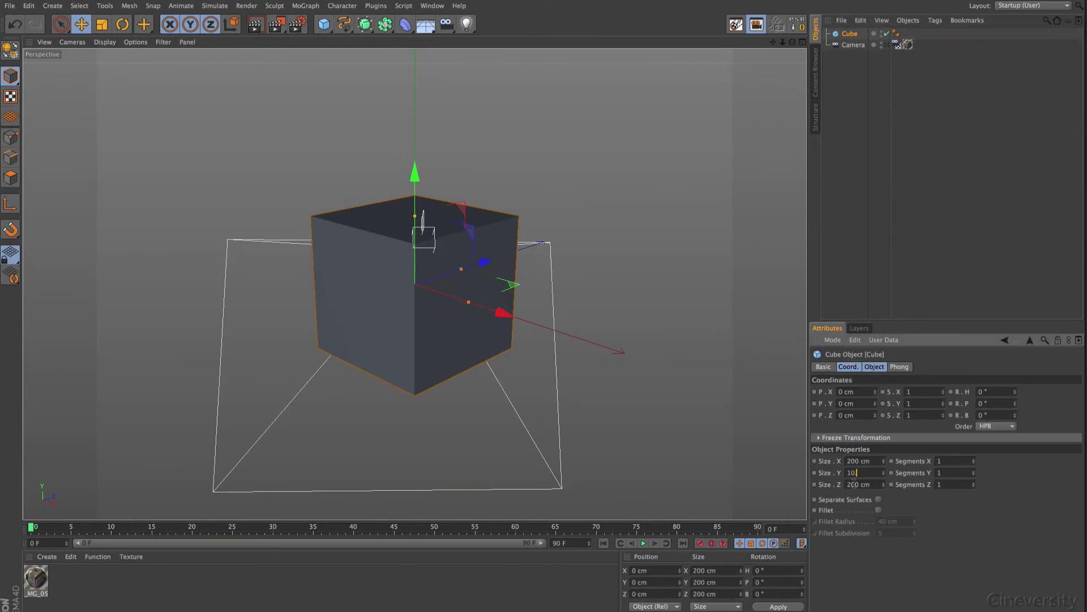
text(.5*2.54)
key(Return)
Set the cube's X size to 12.5*2.54 cm and copy the same 31.75 cm value to its Z size.
key(shift+Tab)
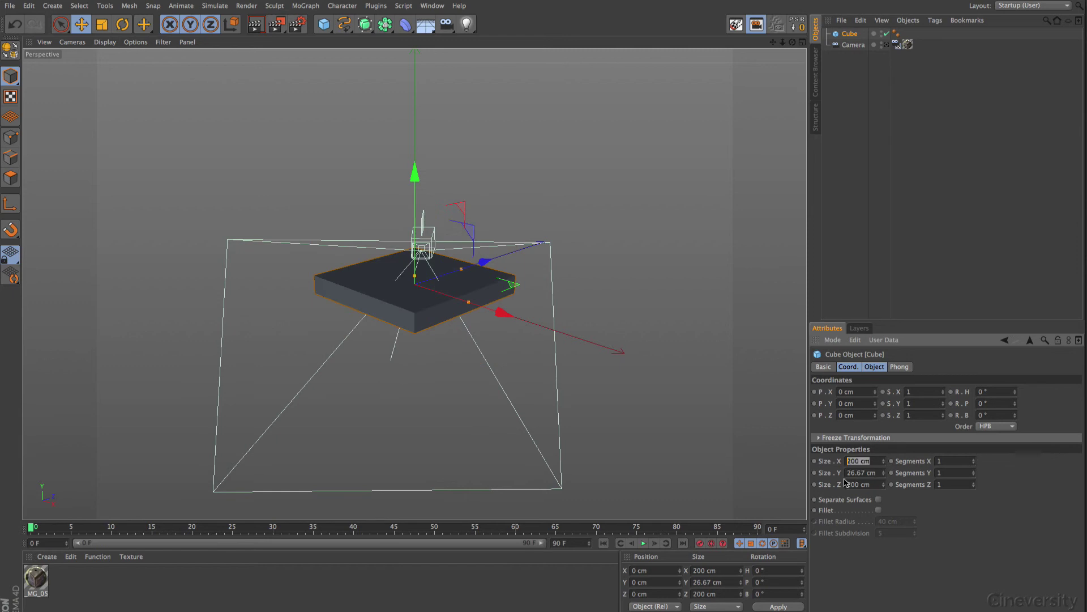
text(12.5*2.54)
key(Return)
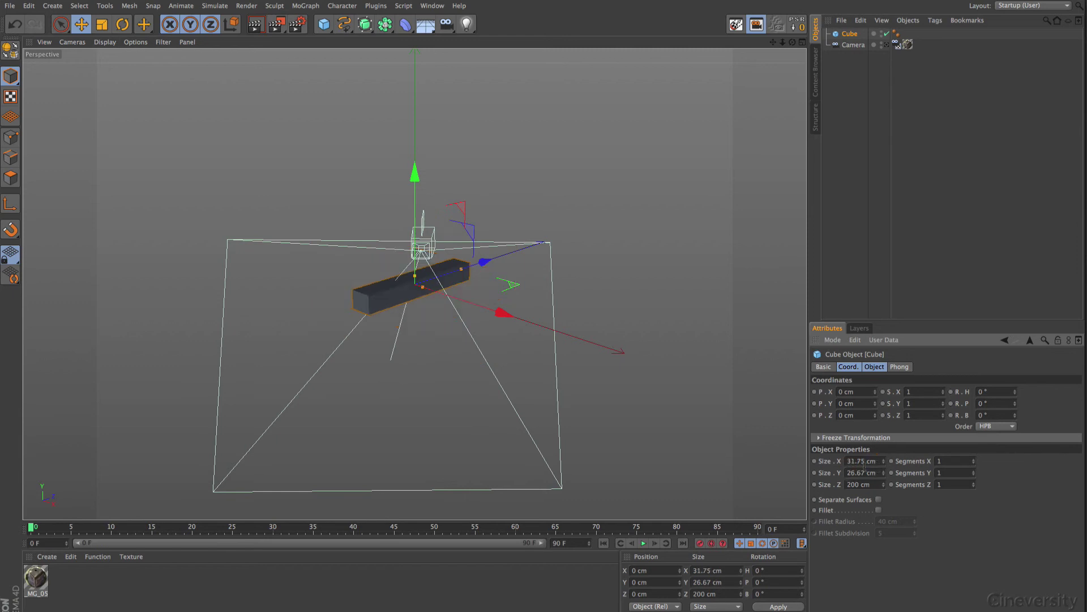
double_click(873, 461)
key(super+c)
double_click(870, 484)
key(super+v)
key(Return)
Look through the calibrated camera and move the camera mapping texture tag from the camera to the cube.
click(886, 45)
drag(908, 44, 907, 33)
Move the cube to about X -16.6, Y 12.6, Z 16.9 cm so it lines up with the projected box photo.
click(802, 43)
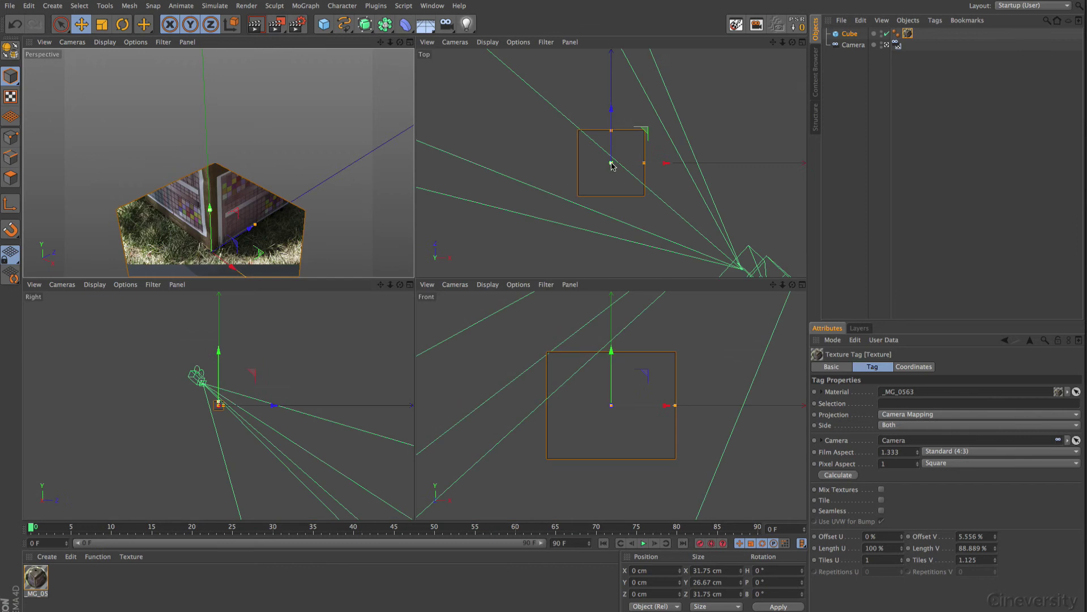
drag(644, 195, 611, 160)
drag(535, 373, 535, 319)
drag(252, 148, 255, 145)
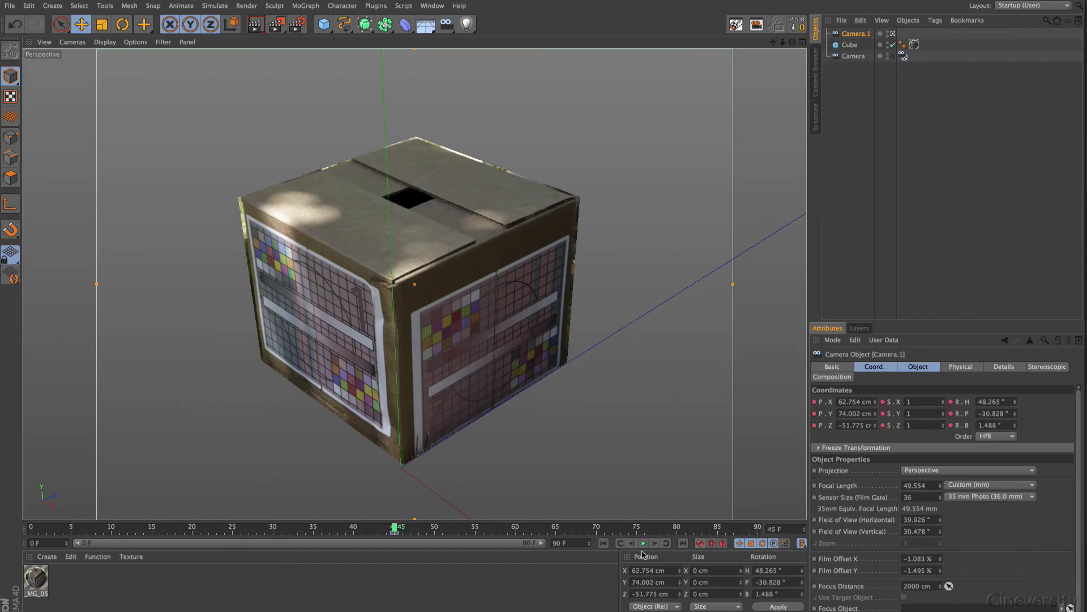
Add a second camera keyframed at frame 0, swing its view around the box for an animated move, and scrub through the animation.
click(32, 527)
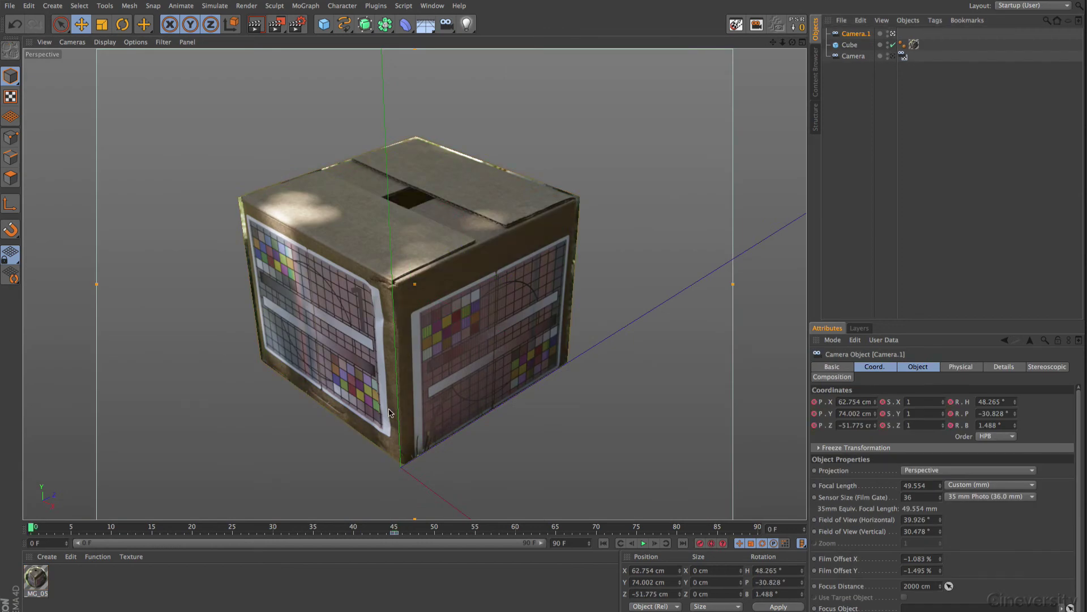
alt+drag(403, 341, 421, 340)
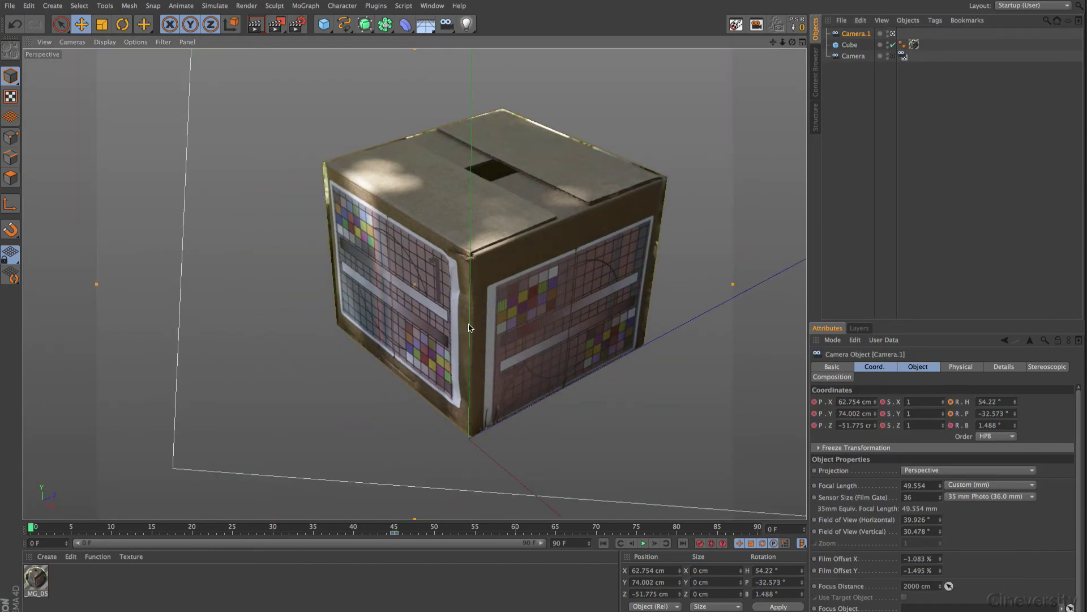
drag(41, 532, 758, 532)
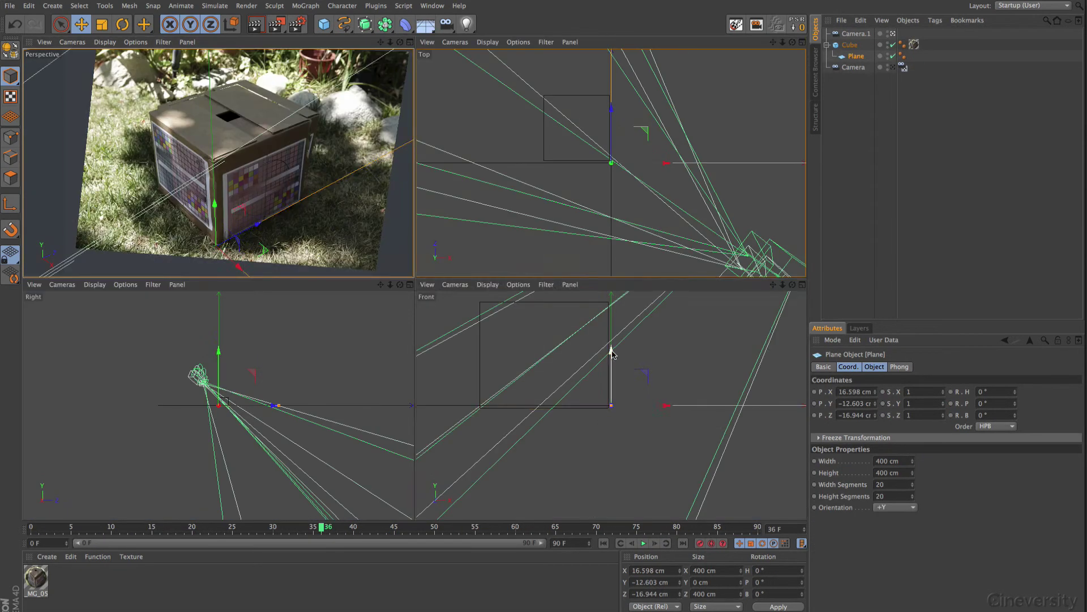
Play the camera animation in the enlarged perspective view and orbit around the projected box and ground plane.
middle_click(363, 227)
click(643, 543)
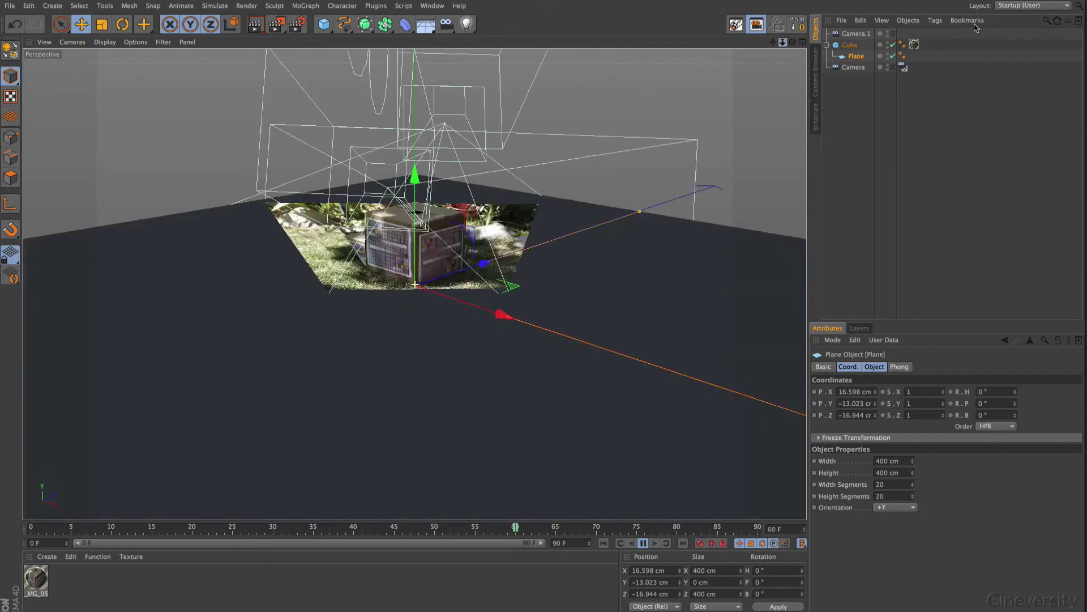
alt+drag(976, 27, 184, 228)
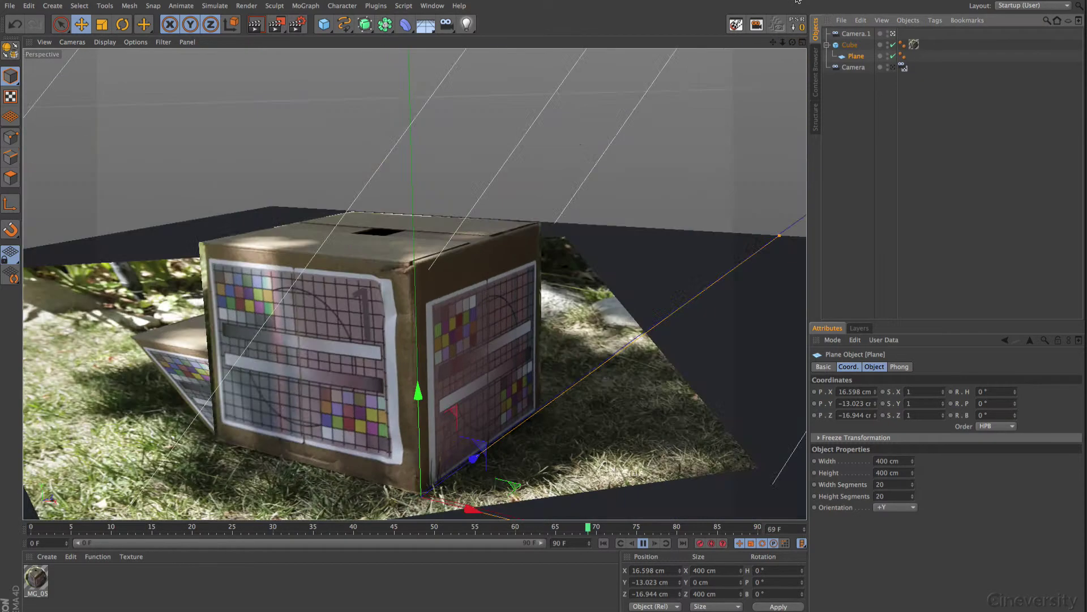
click(714, 2)
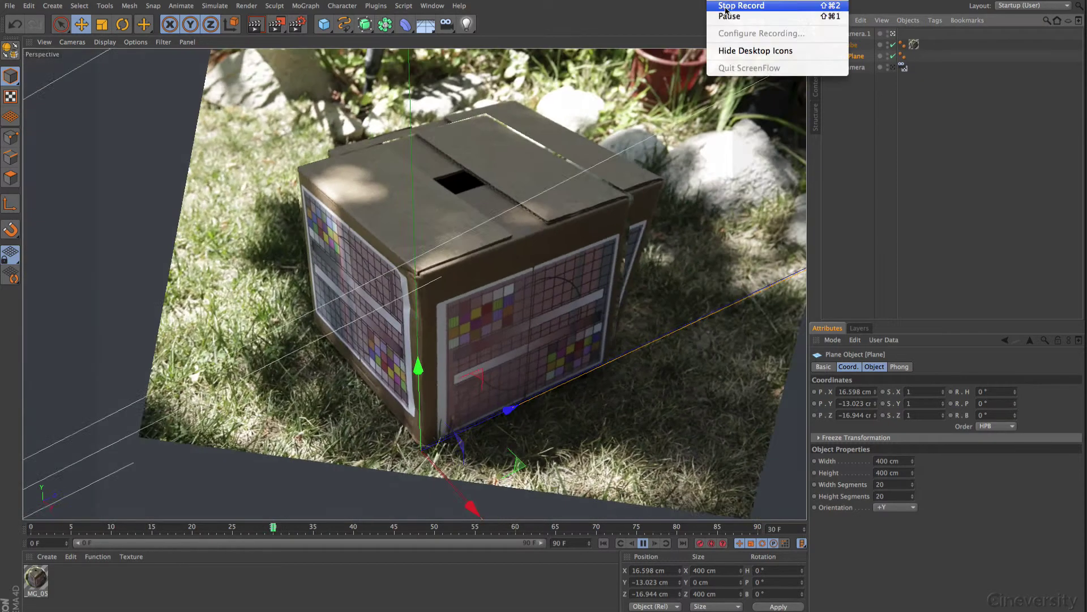
click(727, 7)
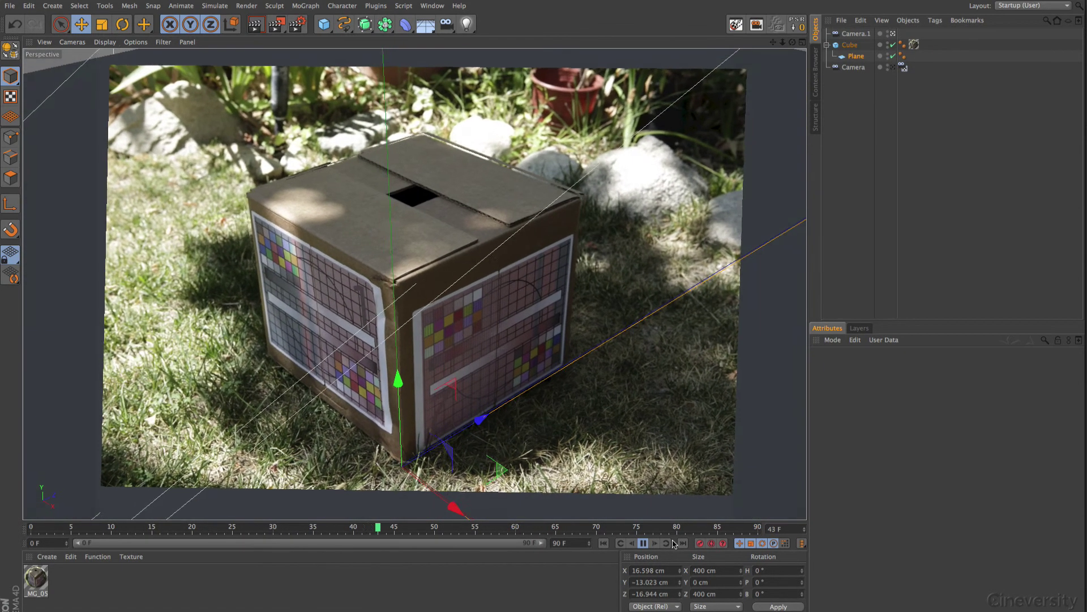